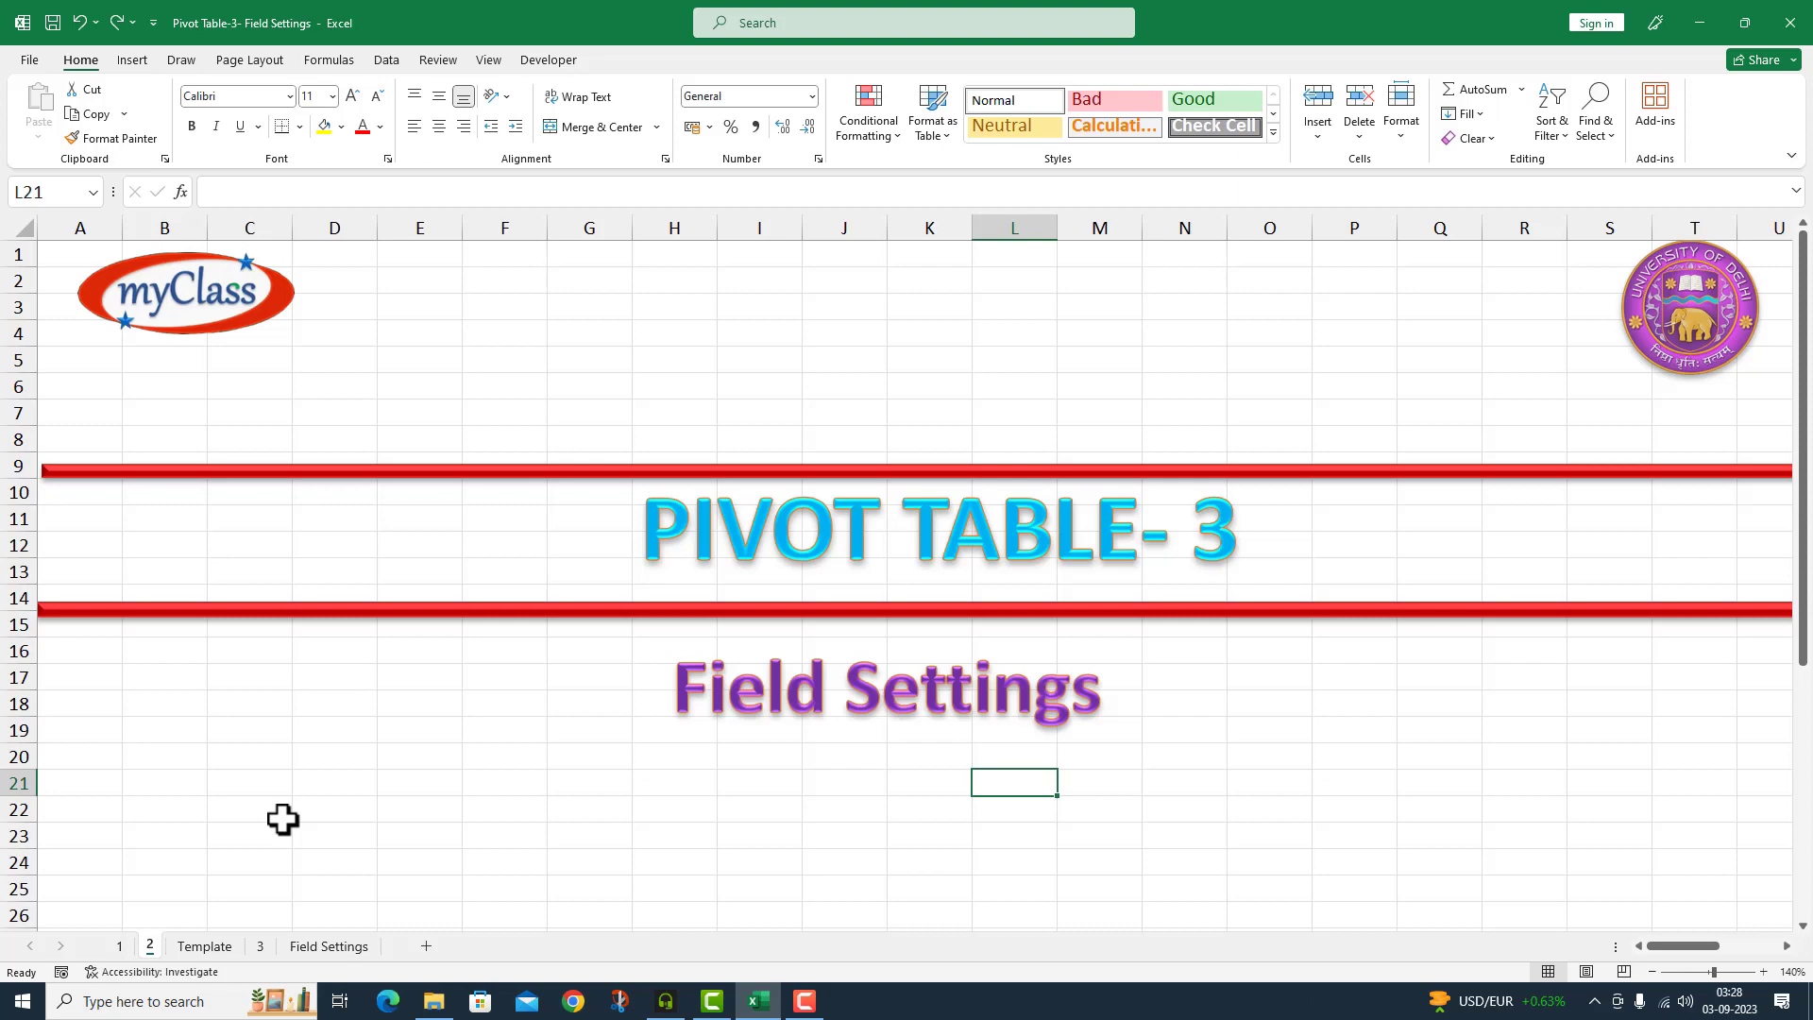
Insert a PivotTable from the car sales data on the Field Settings sheet, placing it in the existing worksheet at cell K8
click(328, 946)
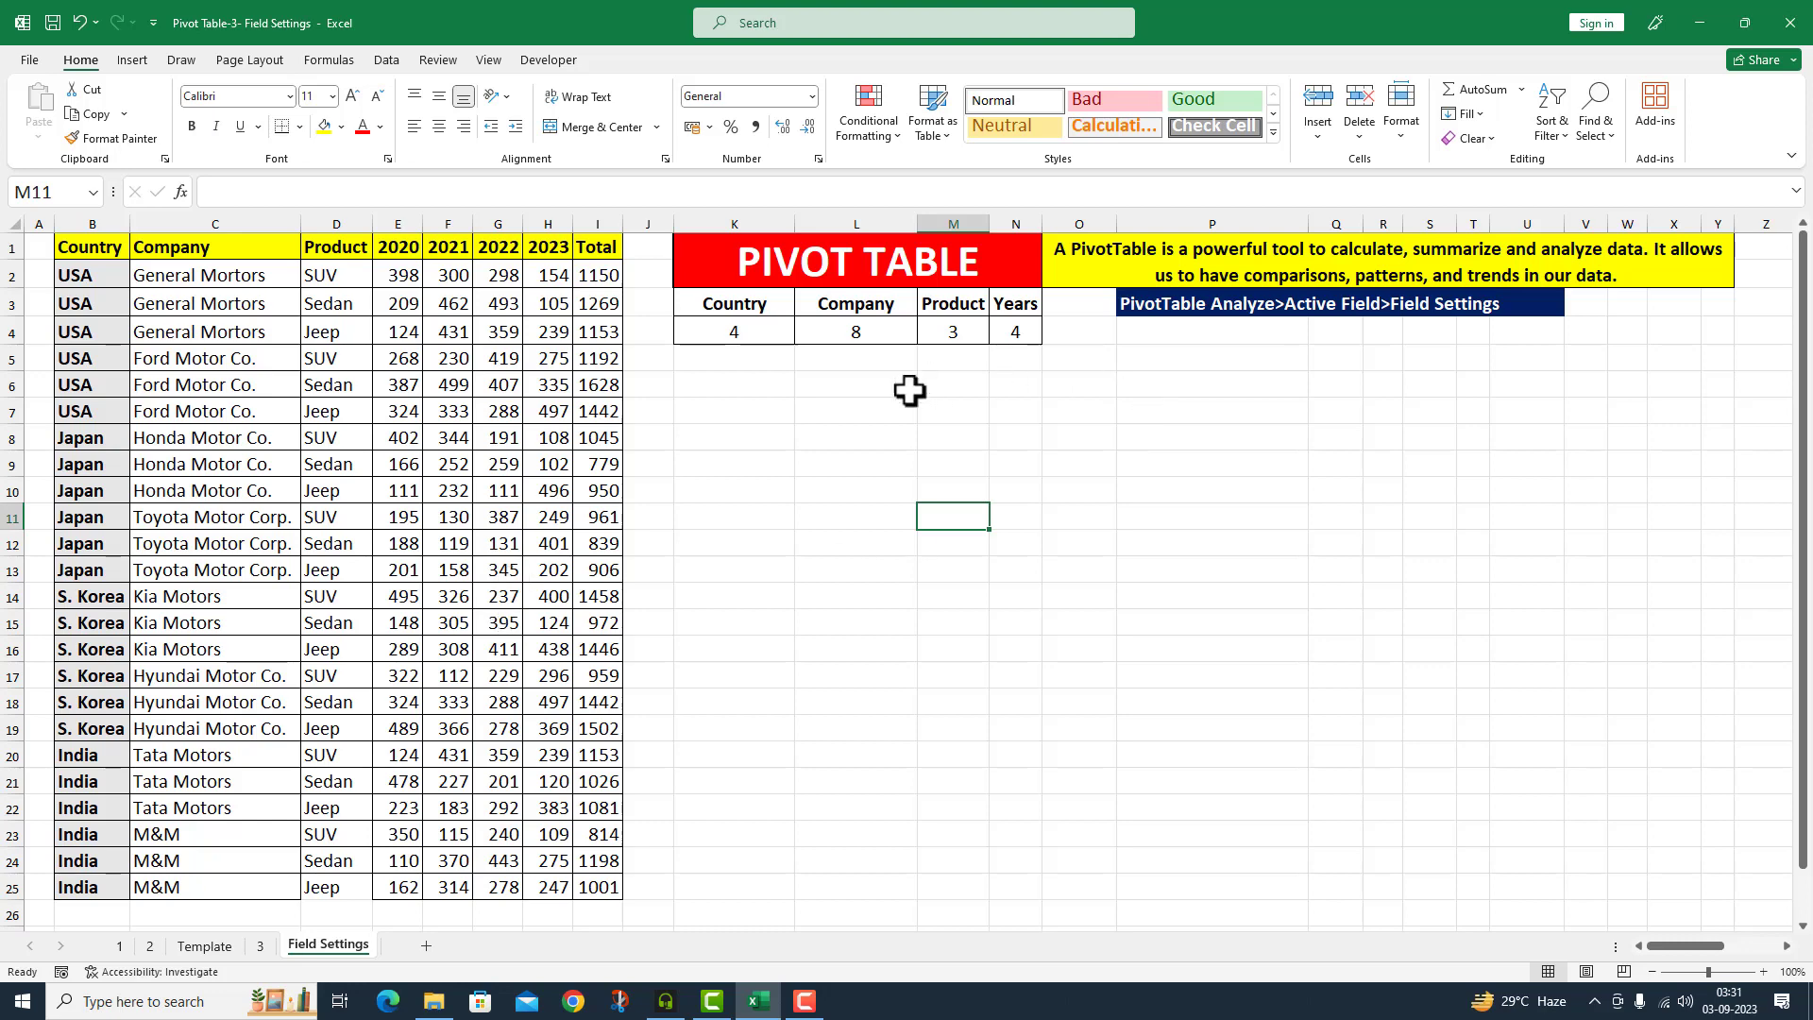
click(398, 302)
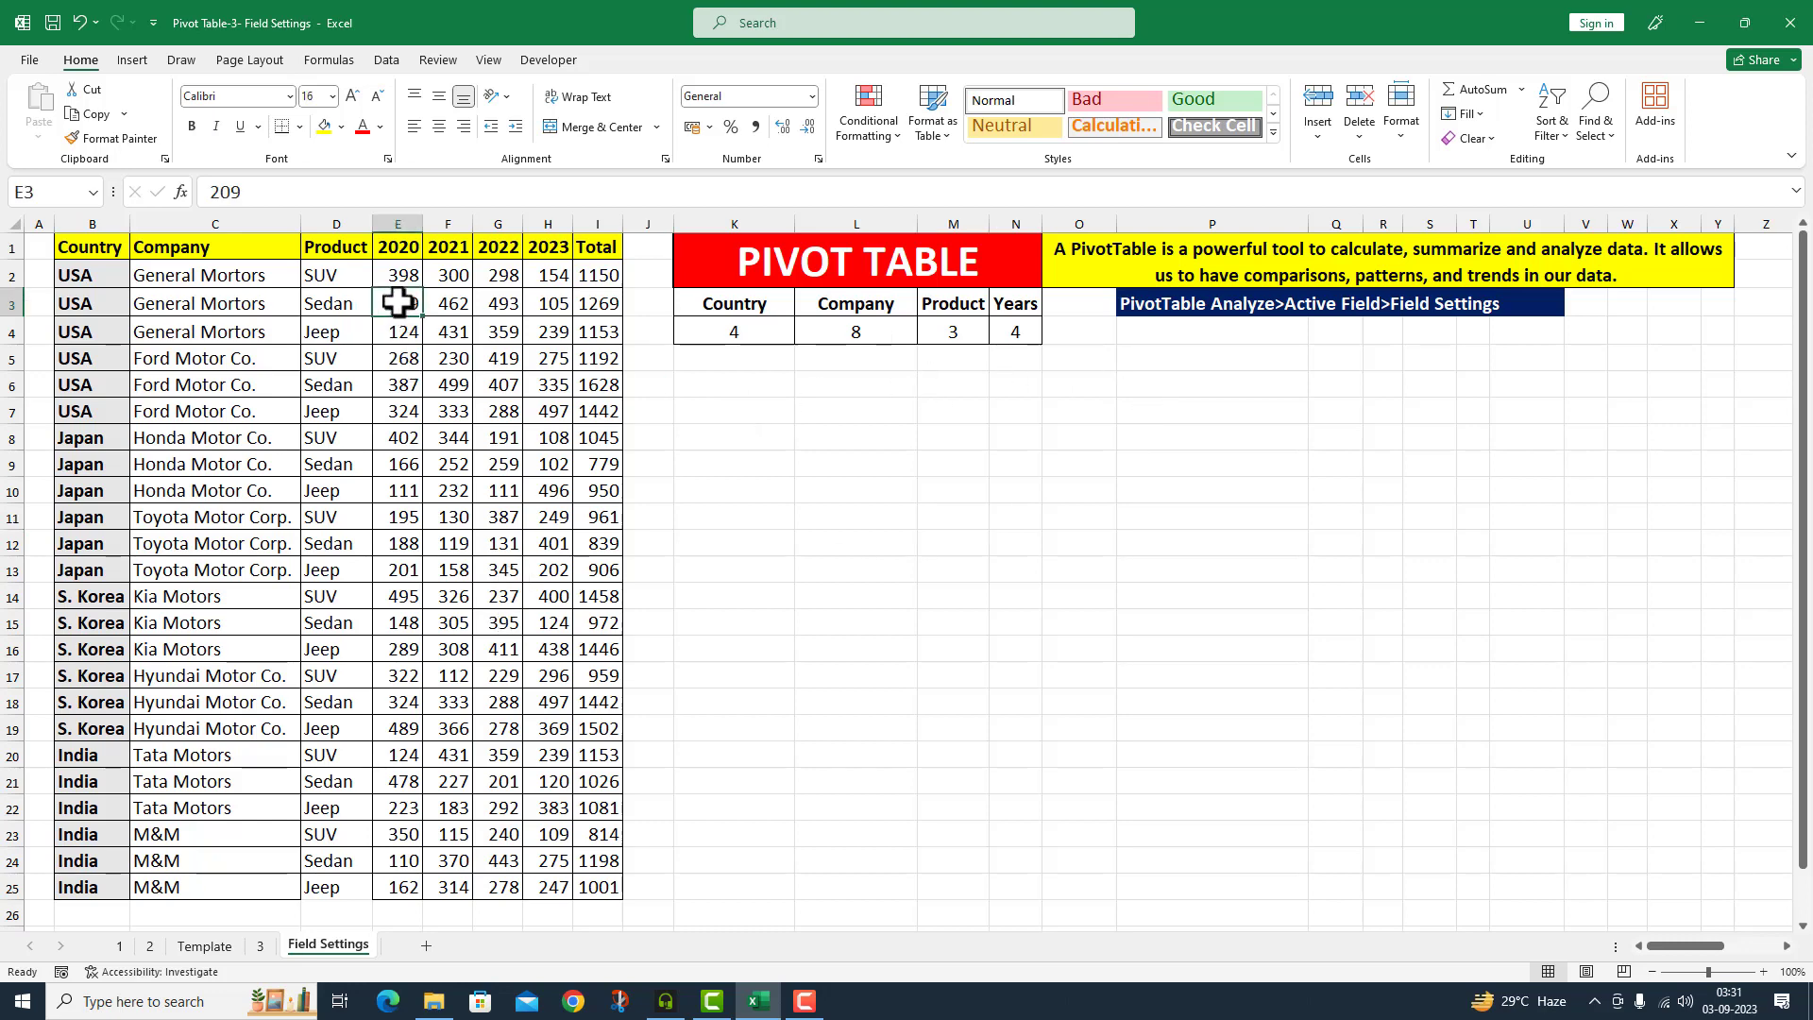
click(129, 60)
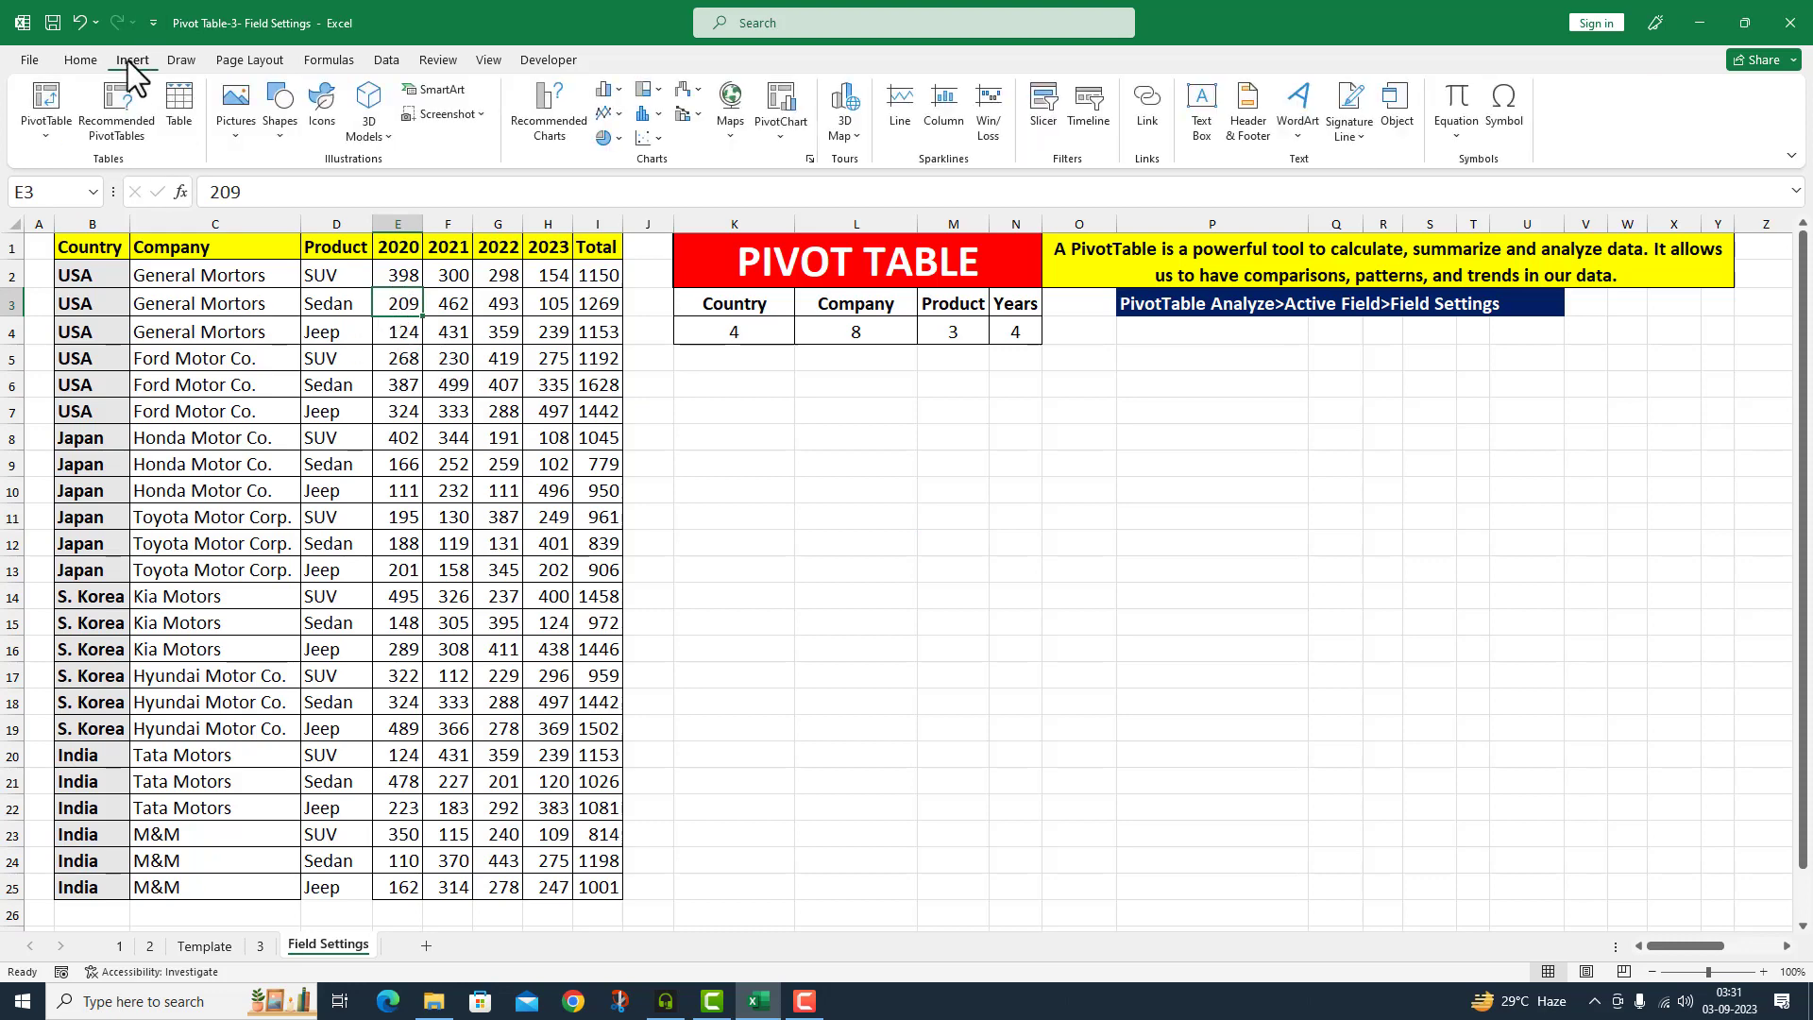
click(50, 98)
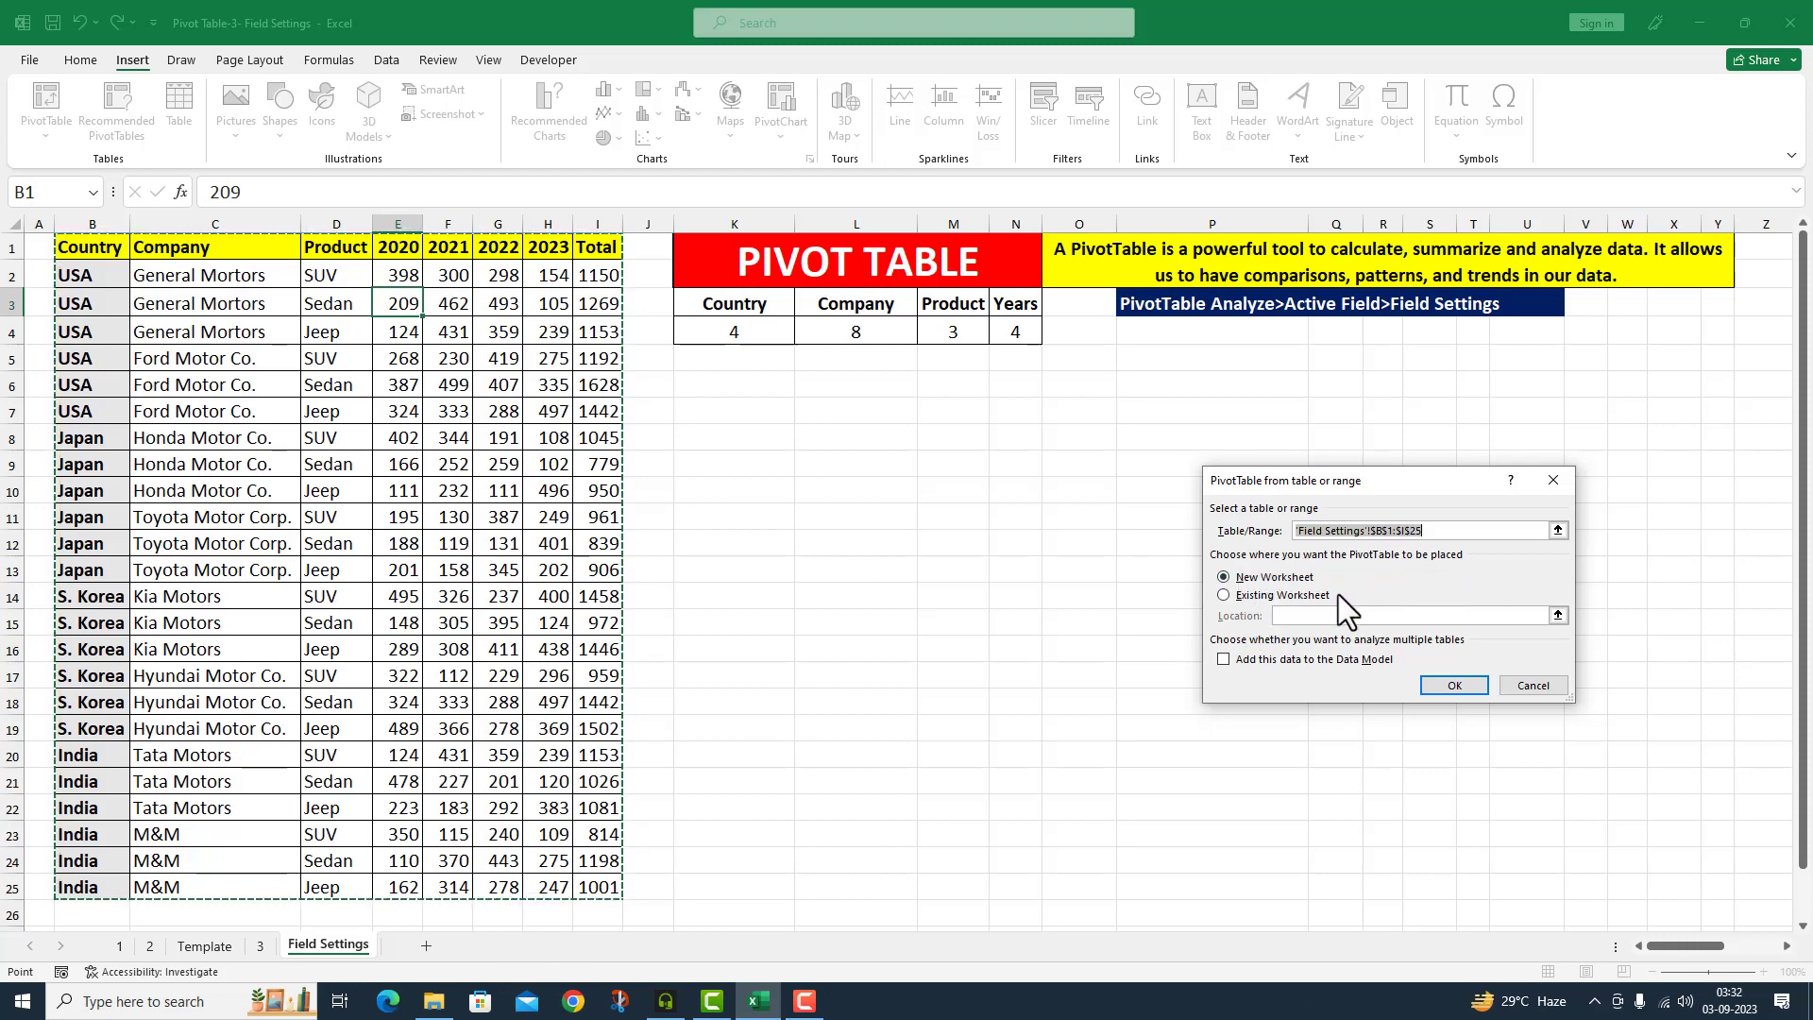
click(1224, 595)
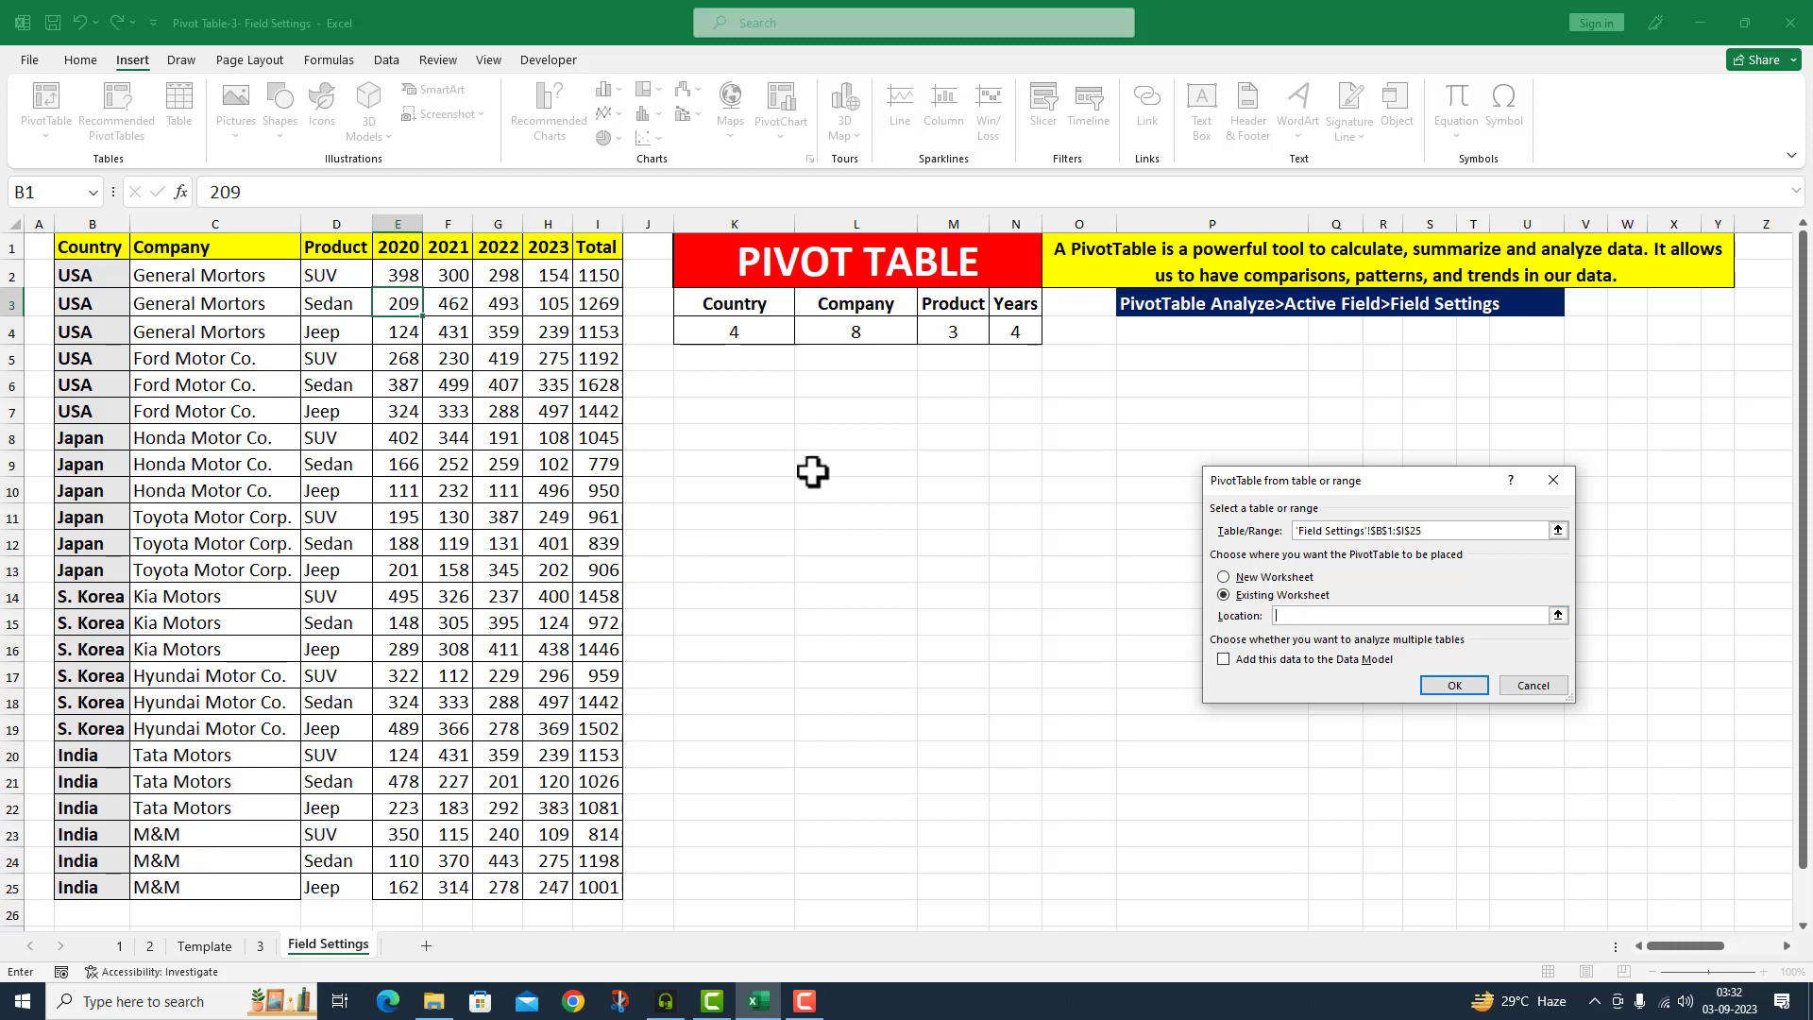
click(770, 442)
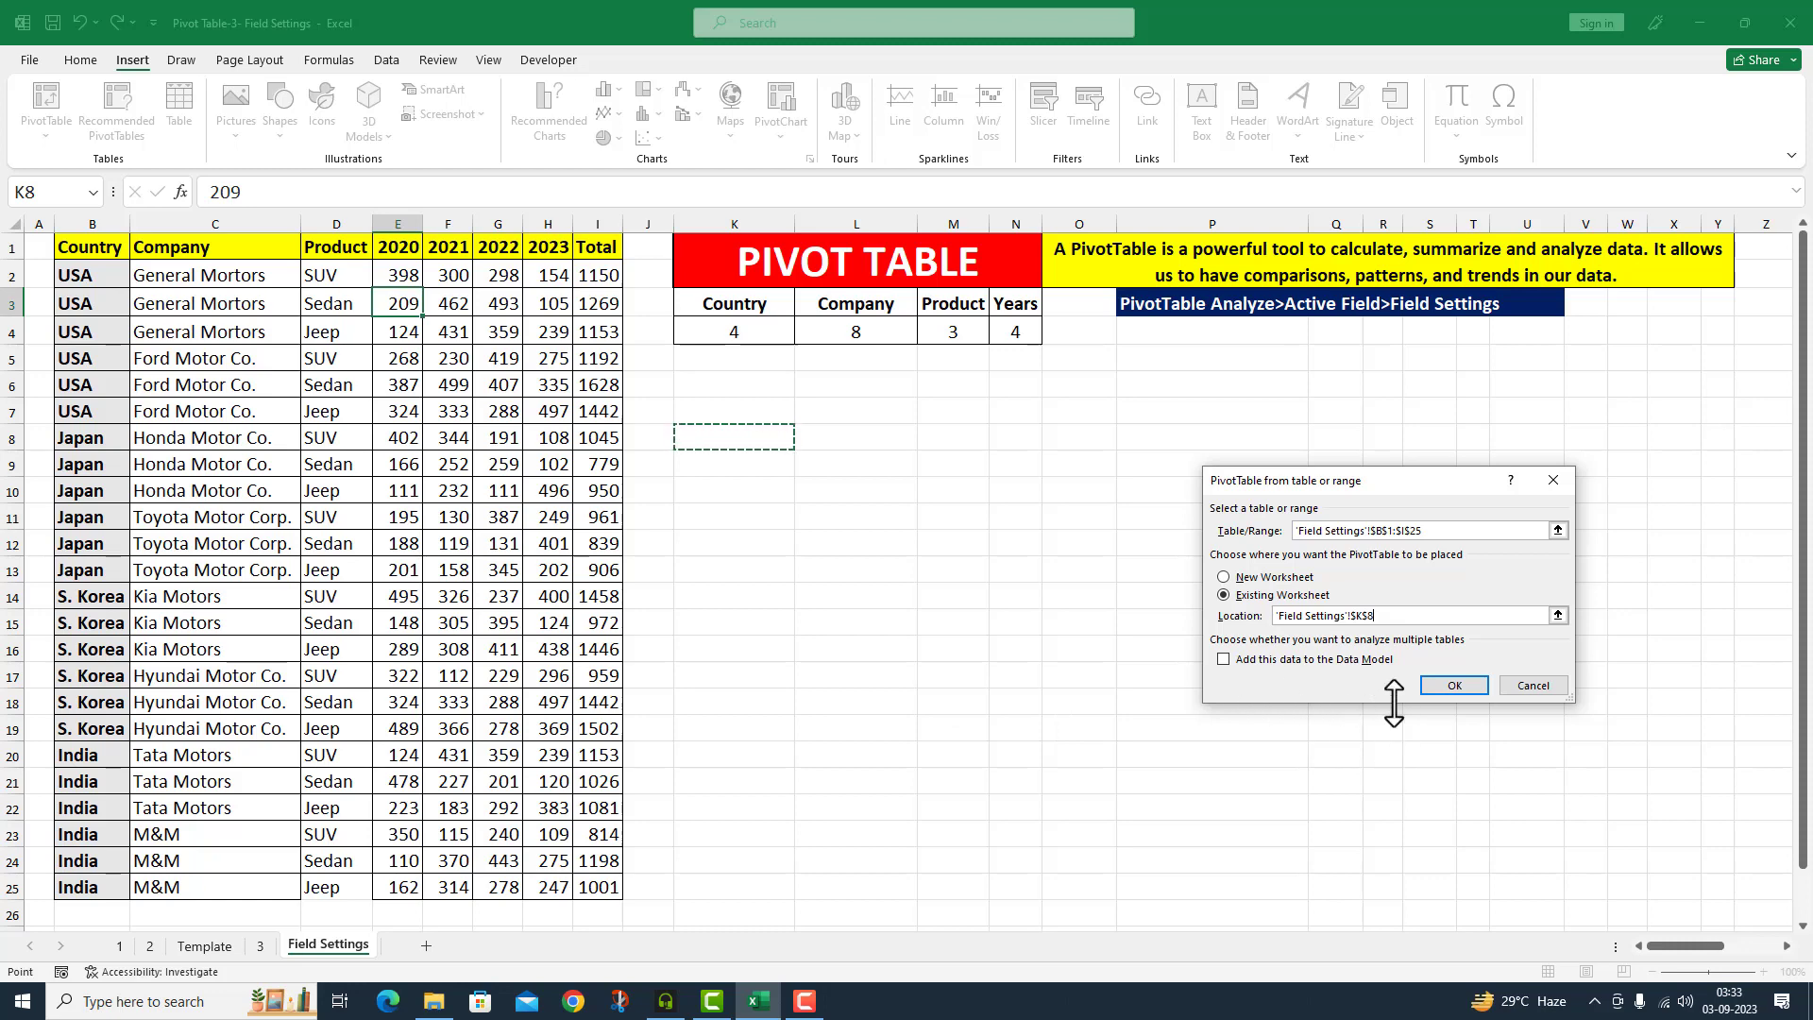
click(1454, 688)
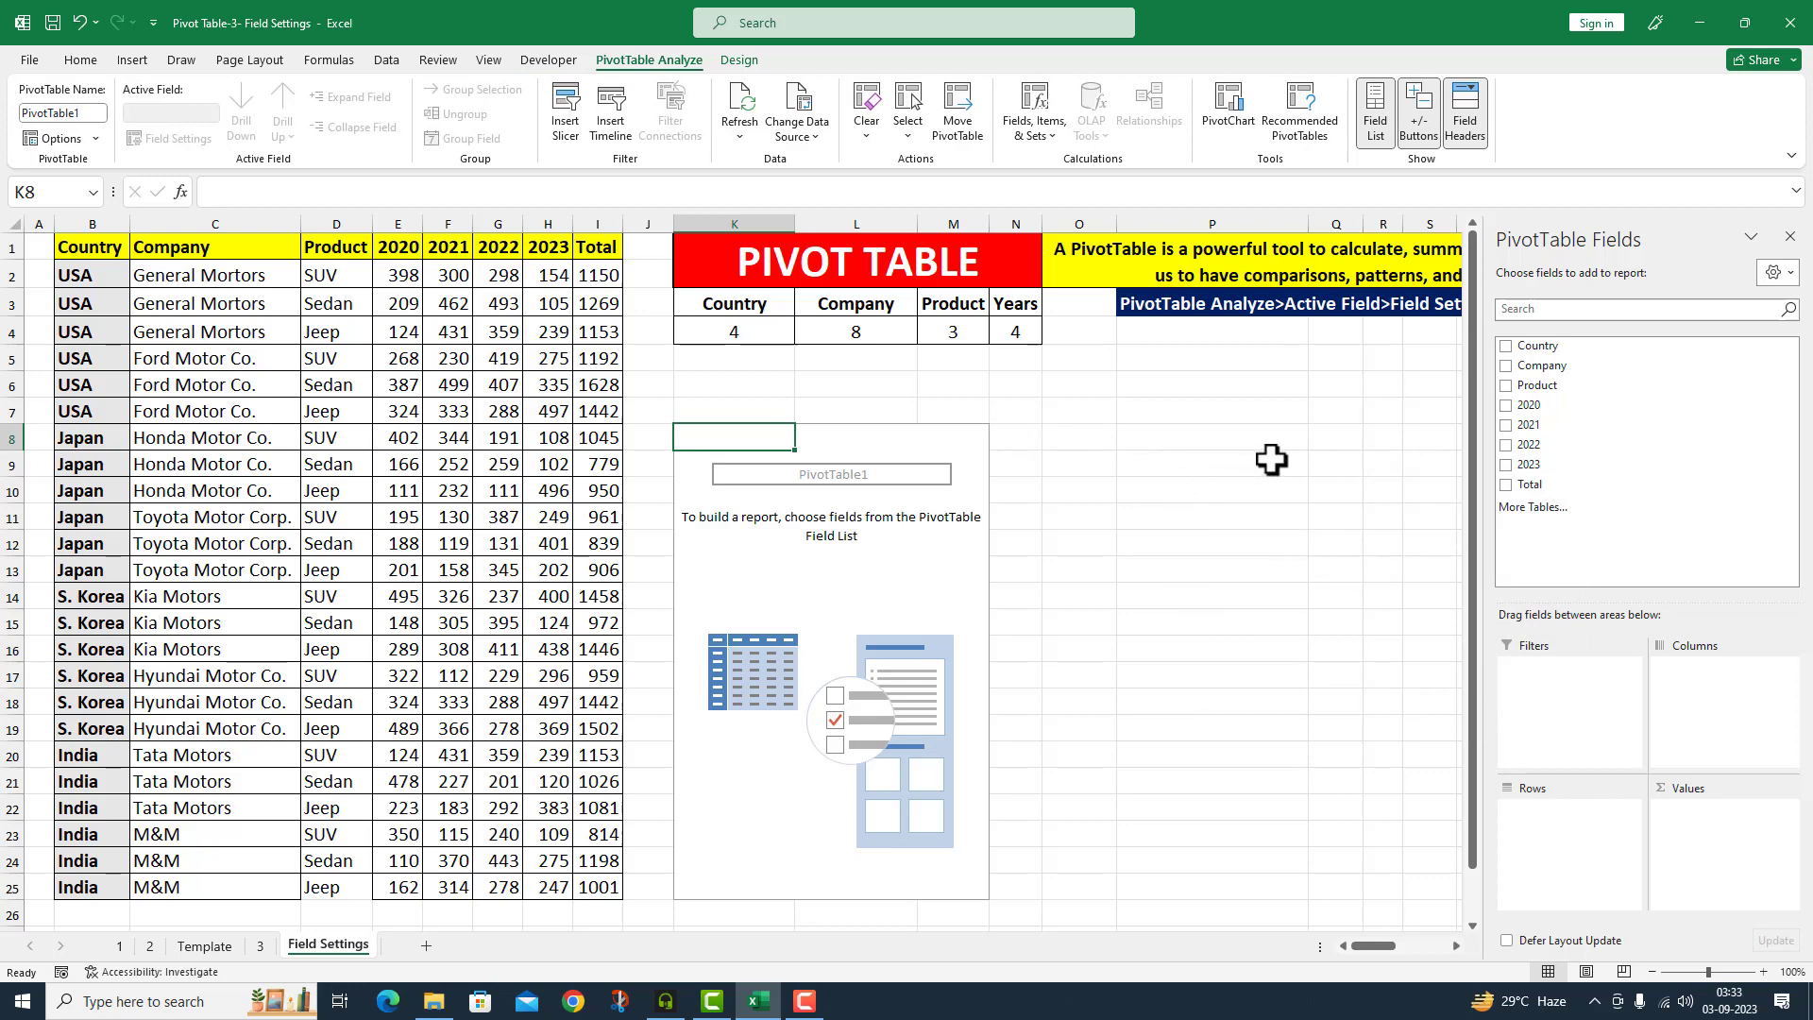
Lay out the PivotTable with Country as filter, Company as rows, Product as columns and the sum of Total as values
click(855, 569)
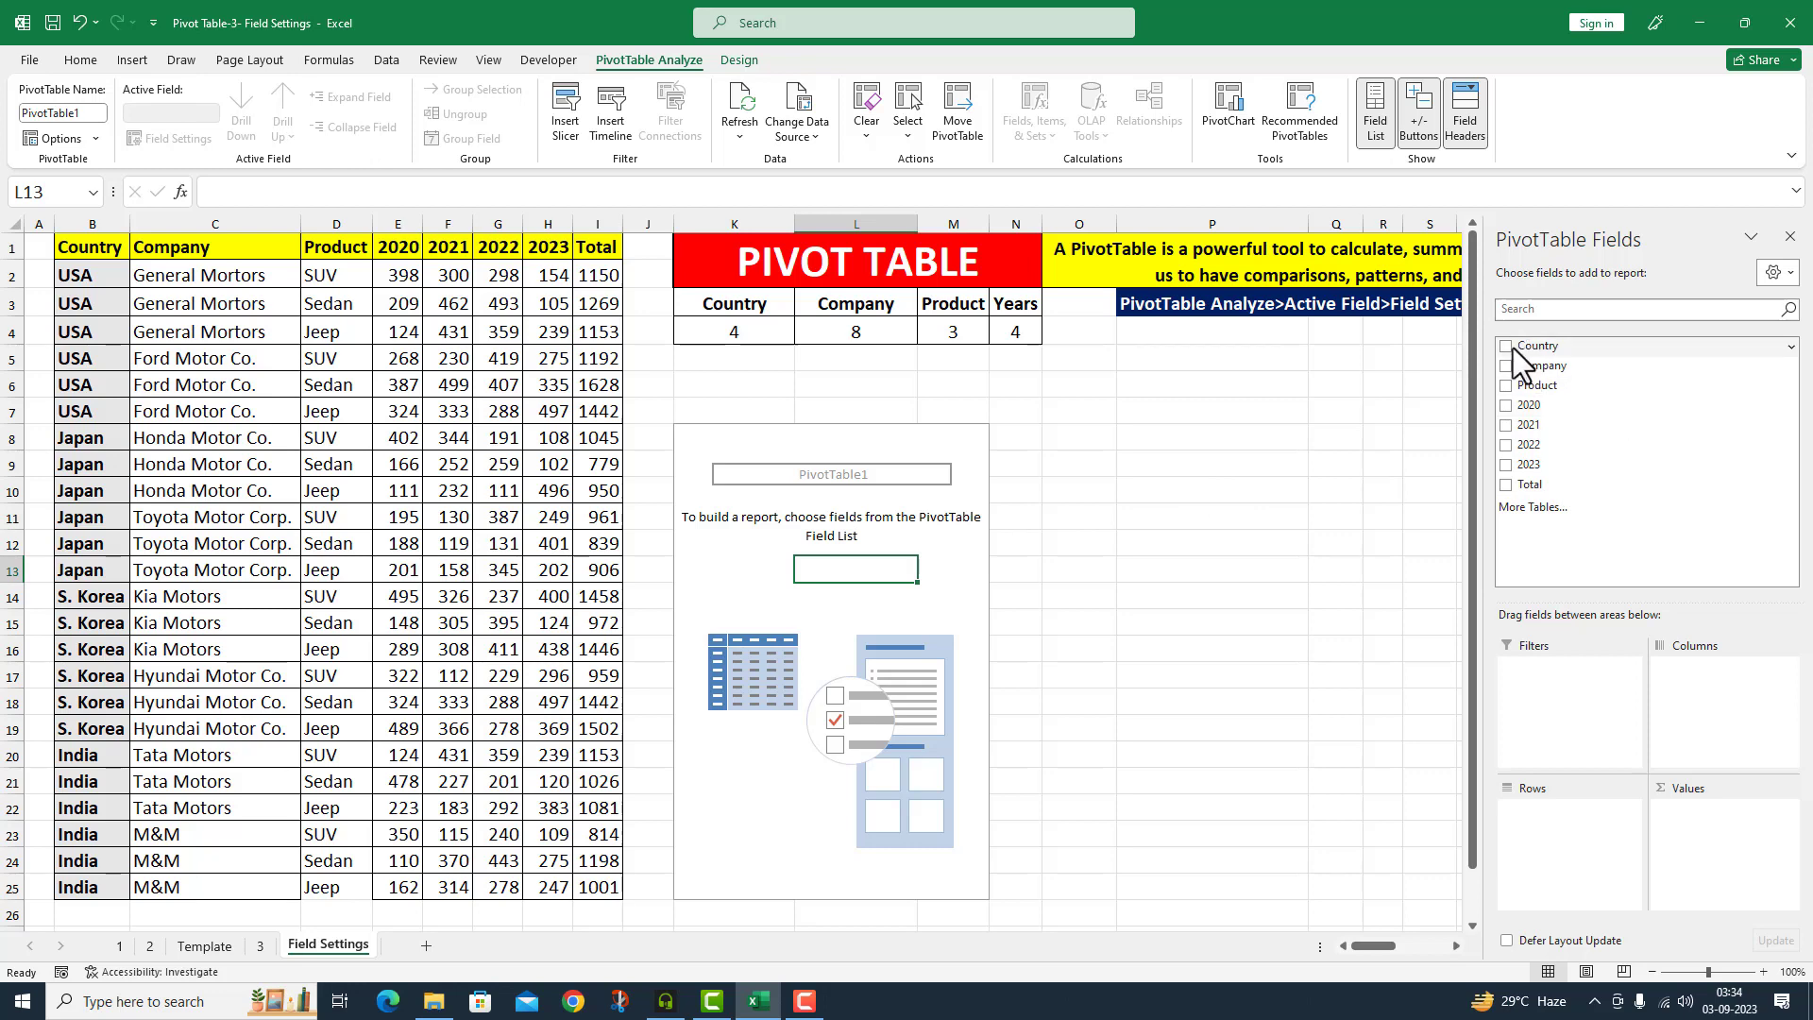
drag(1538, 349, 1539, 688)
drag(1541, 366, 1549, 821)
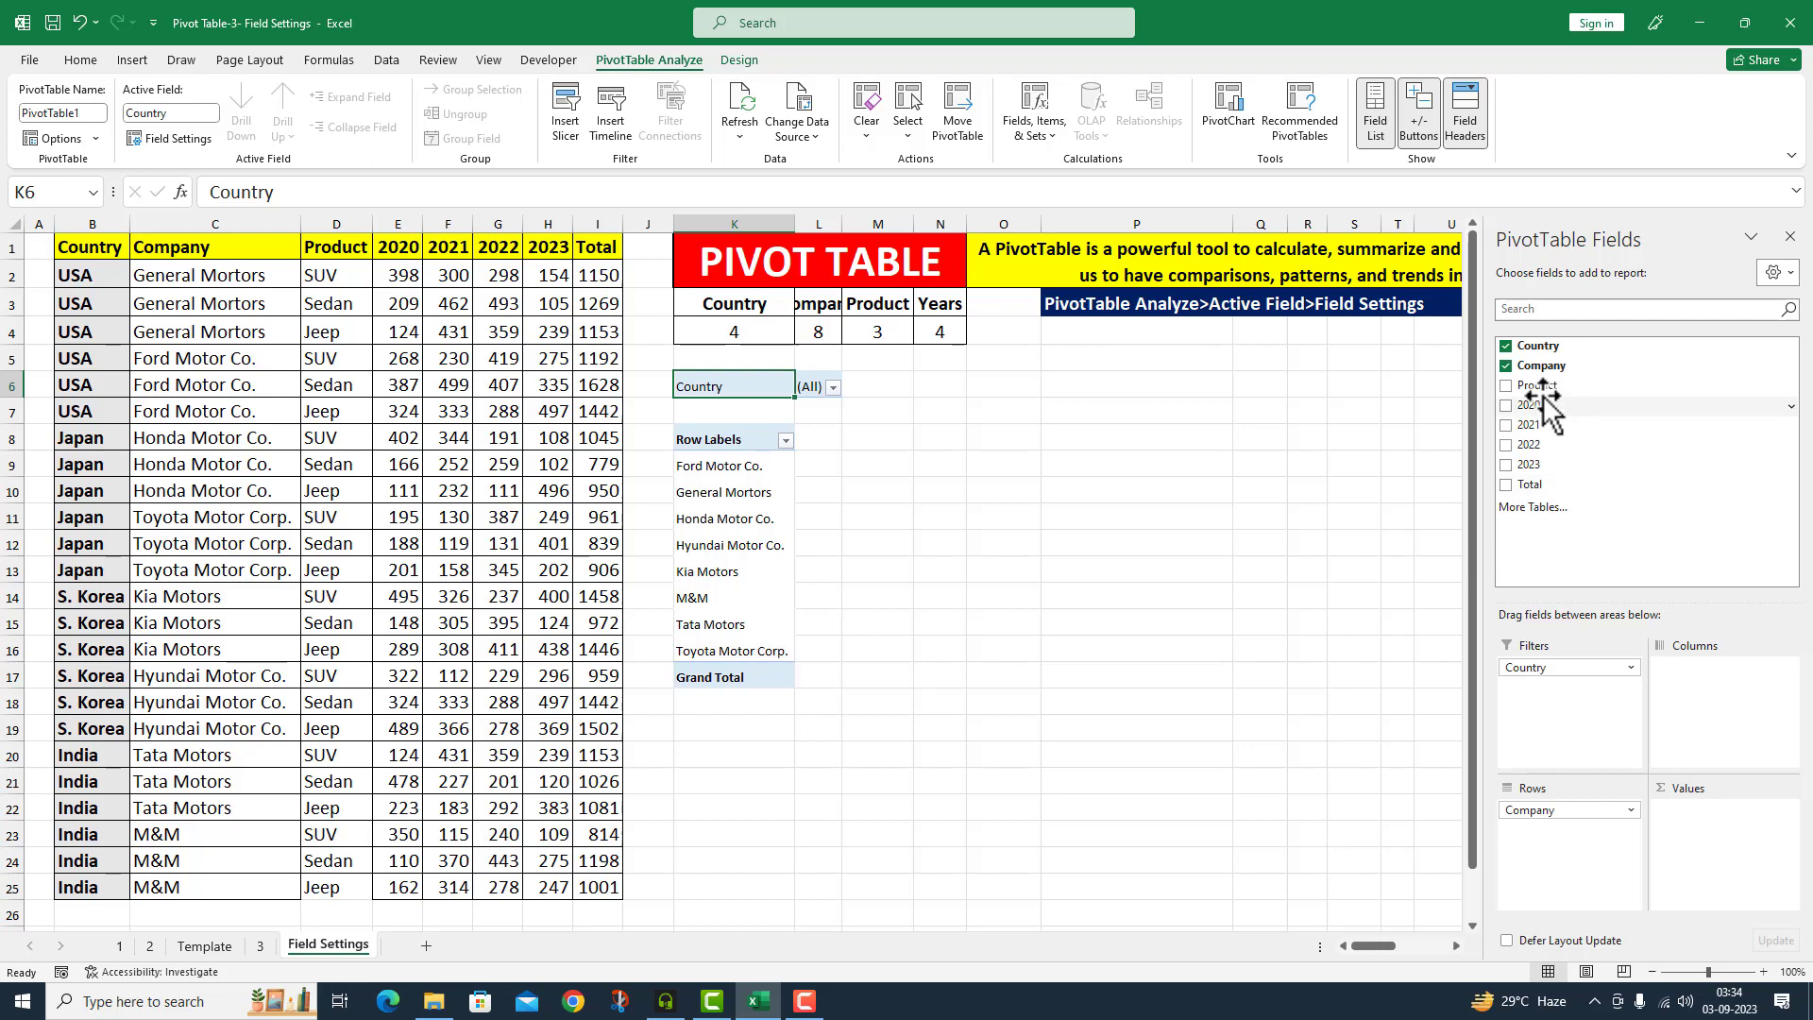
drag(1535, 385, 1711, 697)
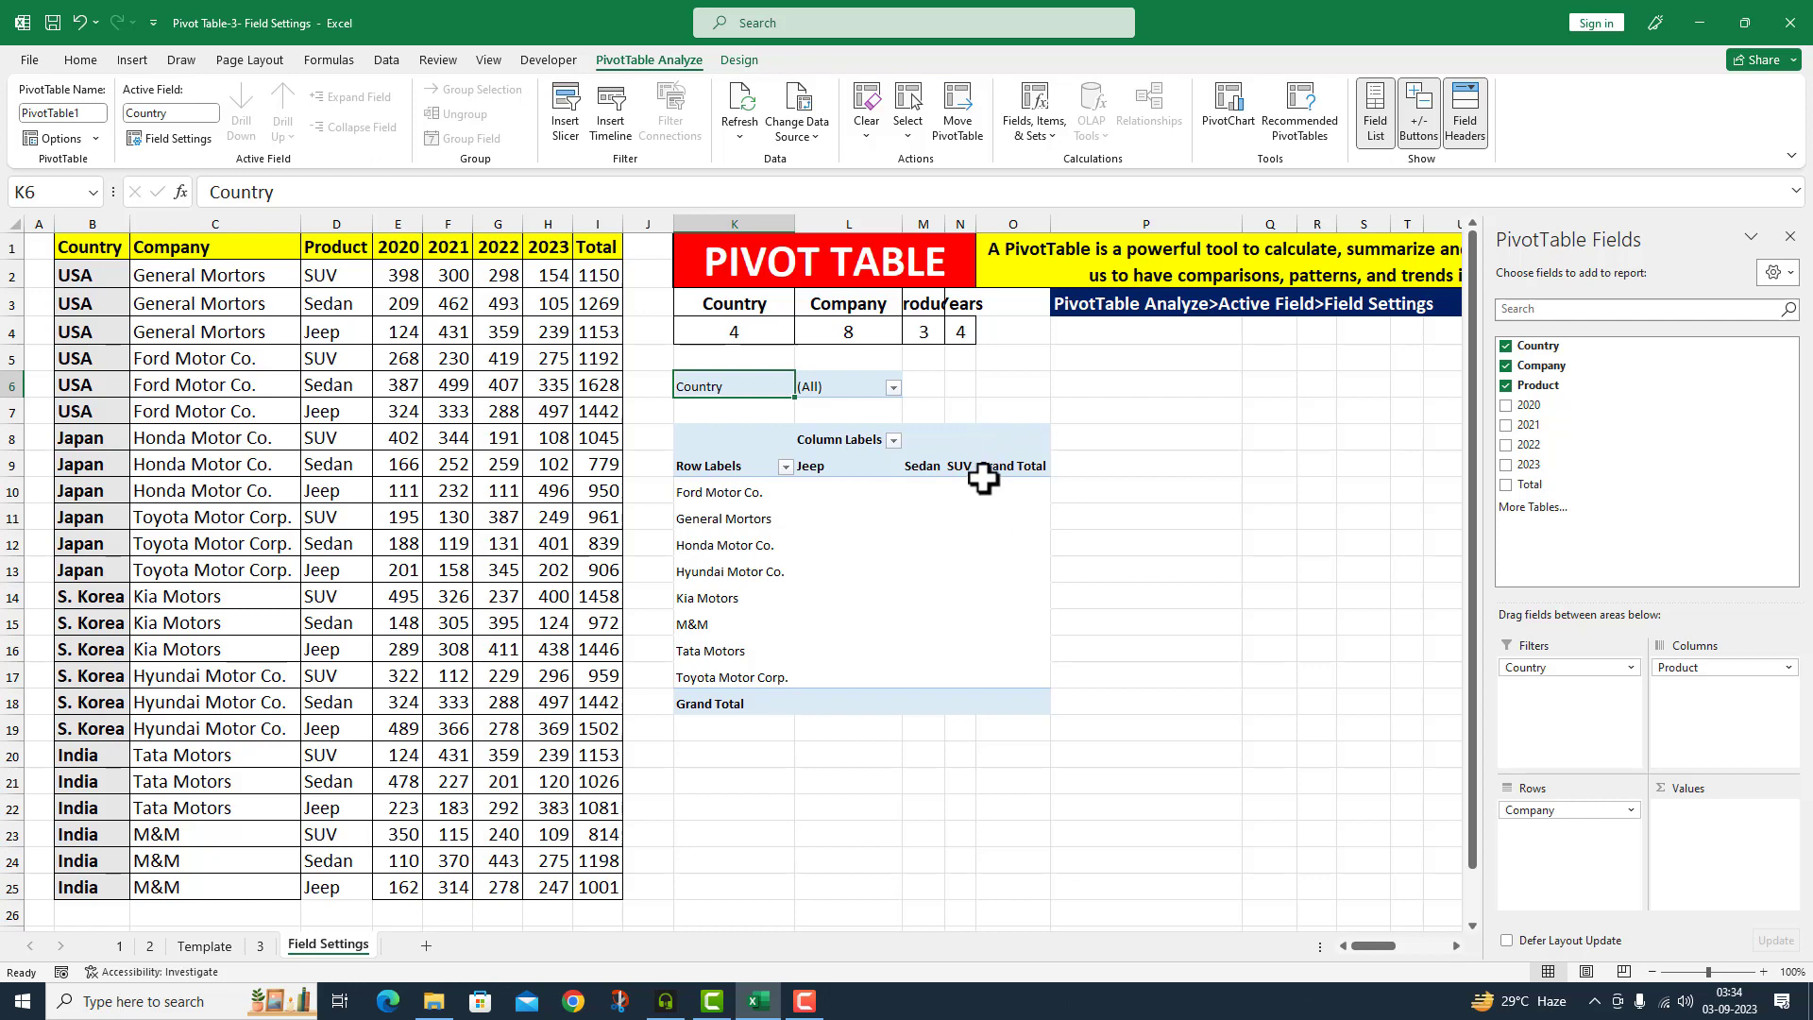
double_click(944, 224)
double_click(1002, 223)
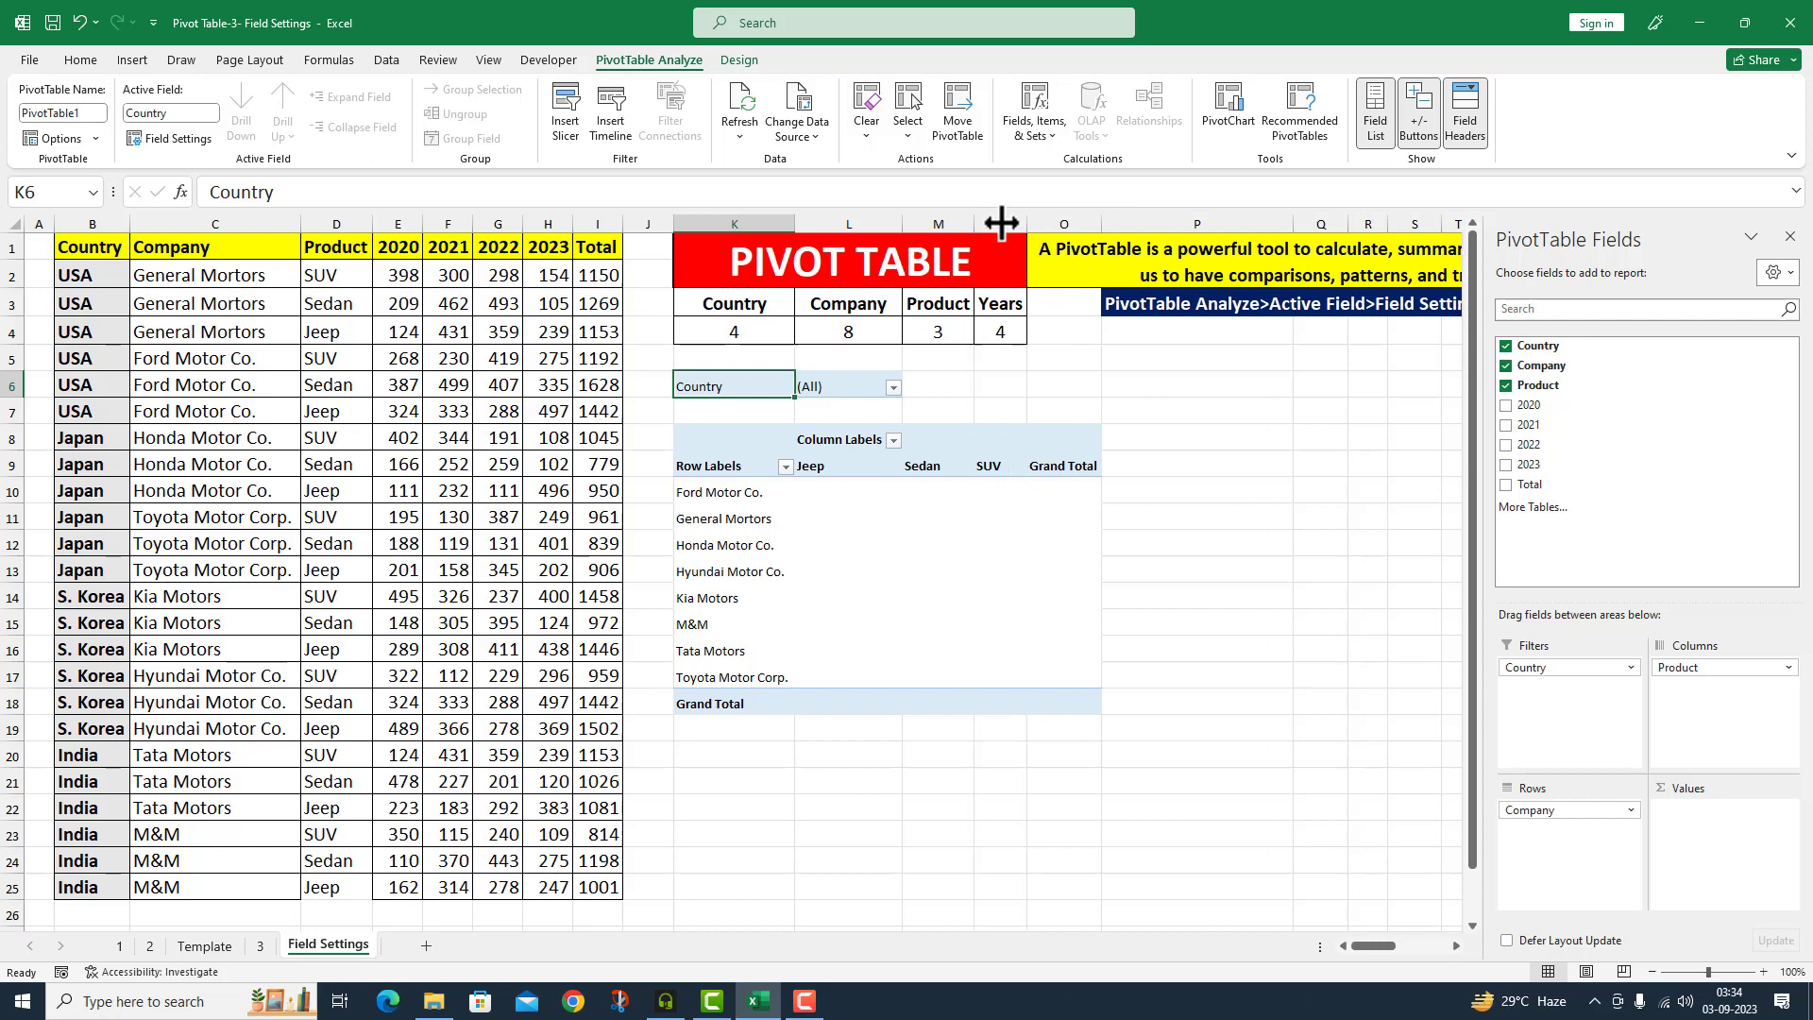
drag(1529, 483, 1696, 827)
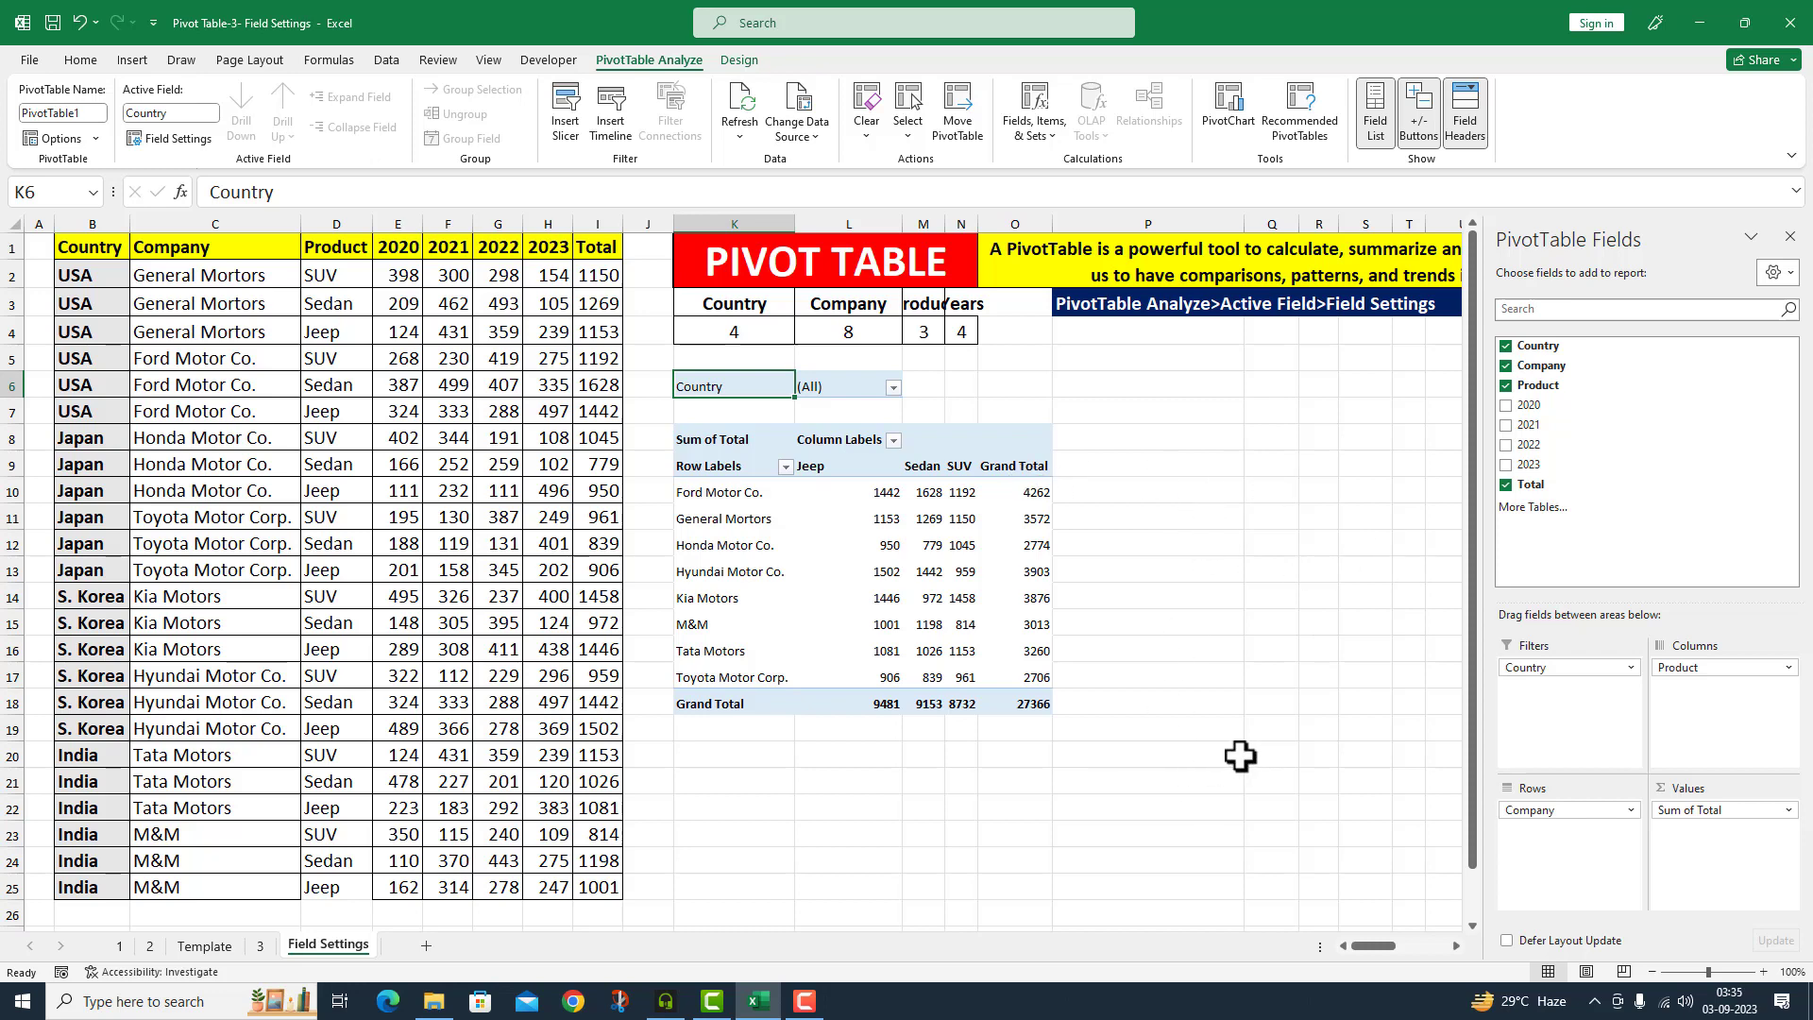
Examine which active field belongs to a value cell, a grand total cell, the Sedan heading and the Ford Motor Co. row label
click(1147, 491)
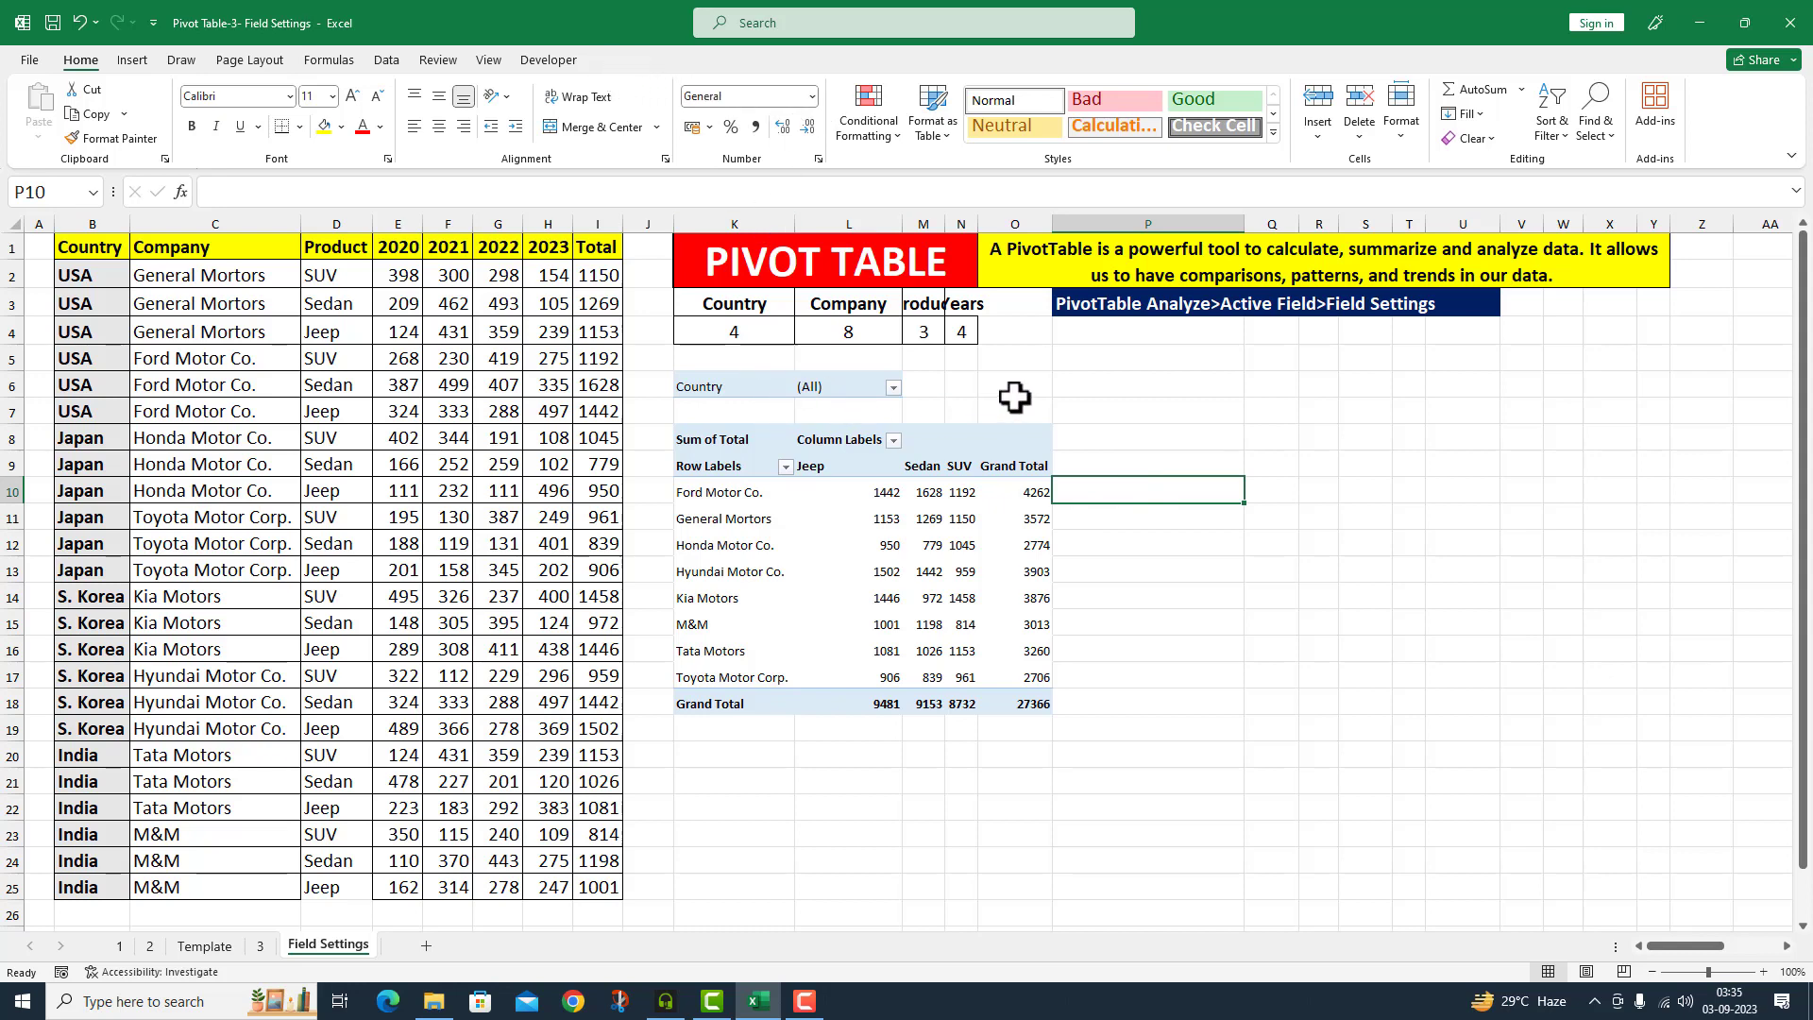
click(923, 519)
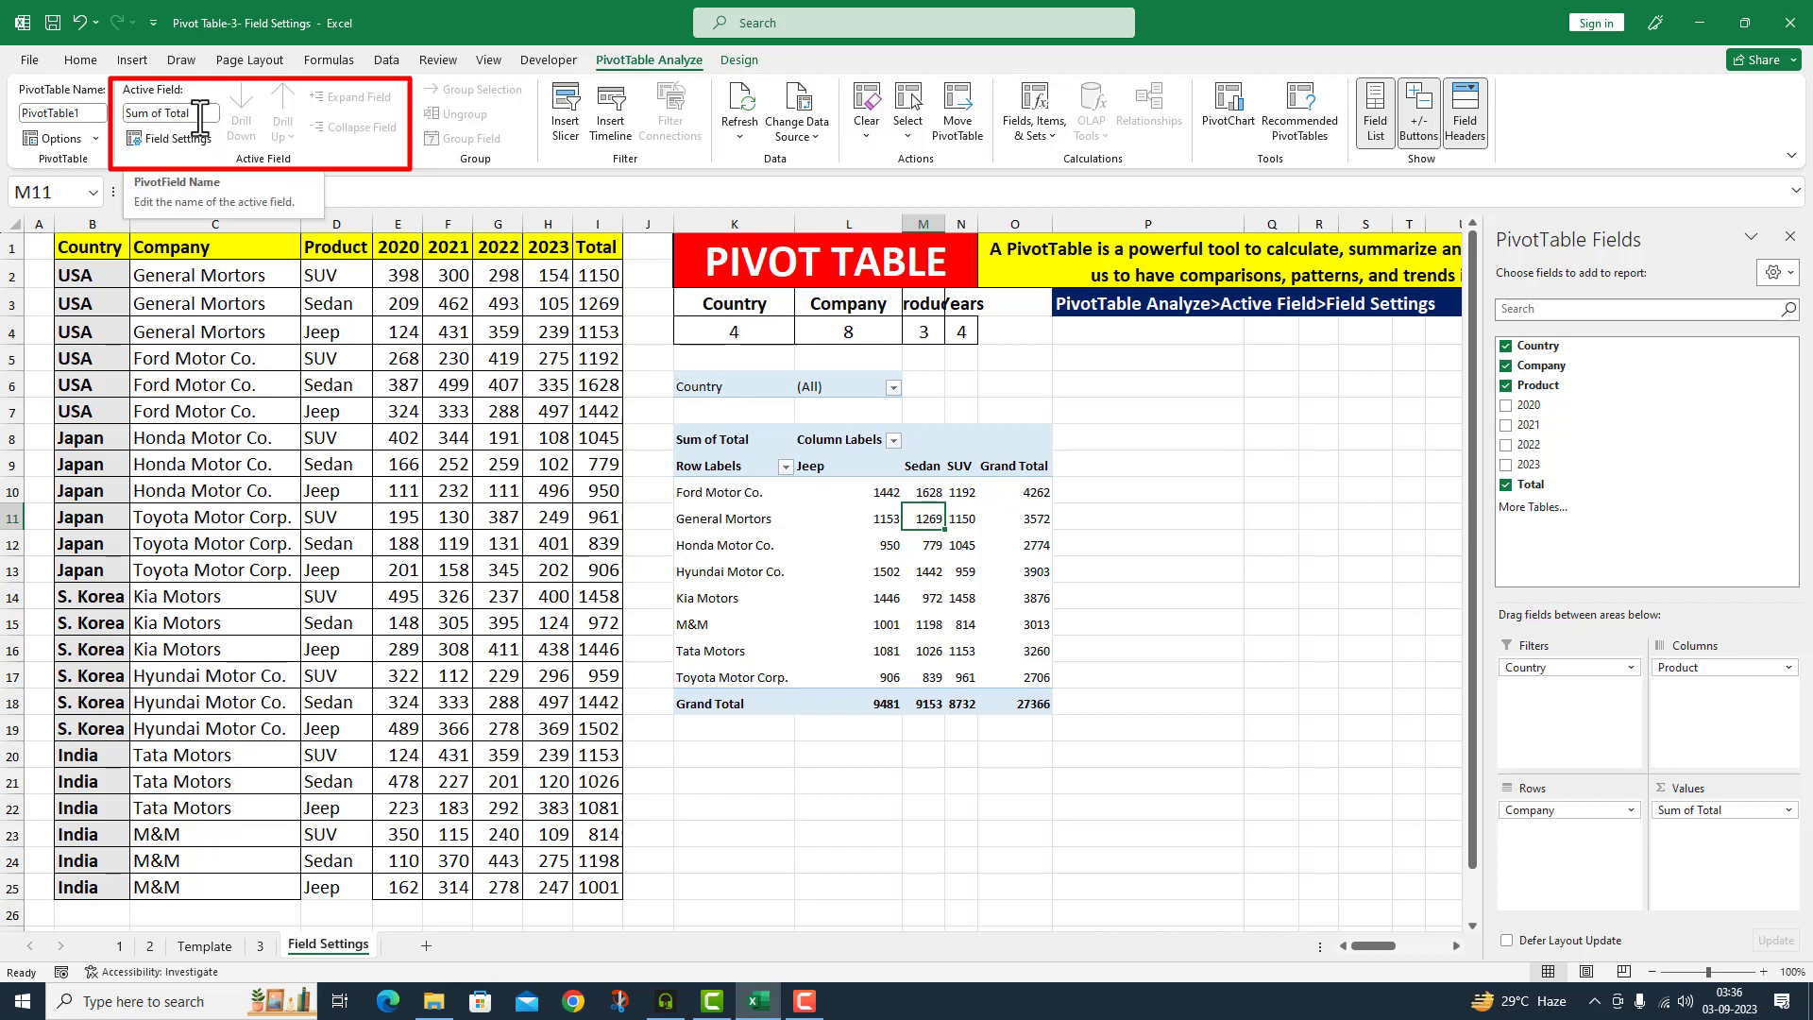
click(1024, 490)
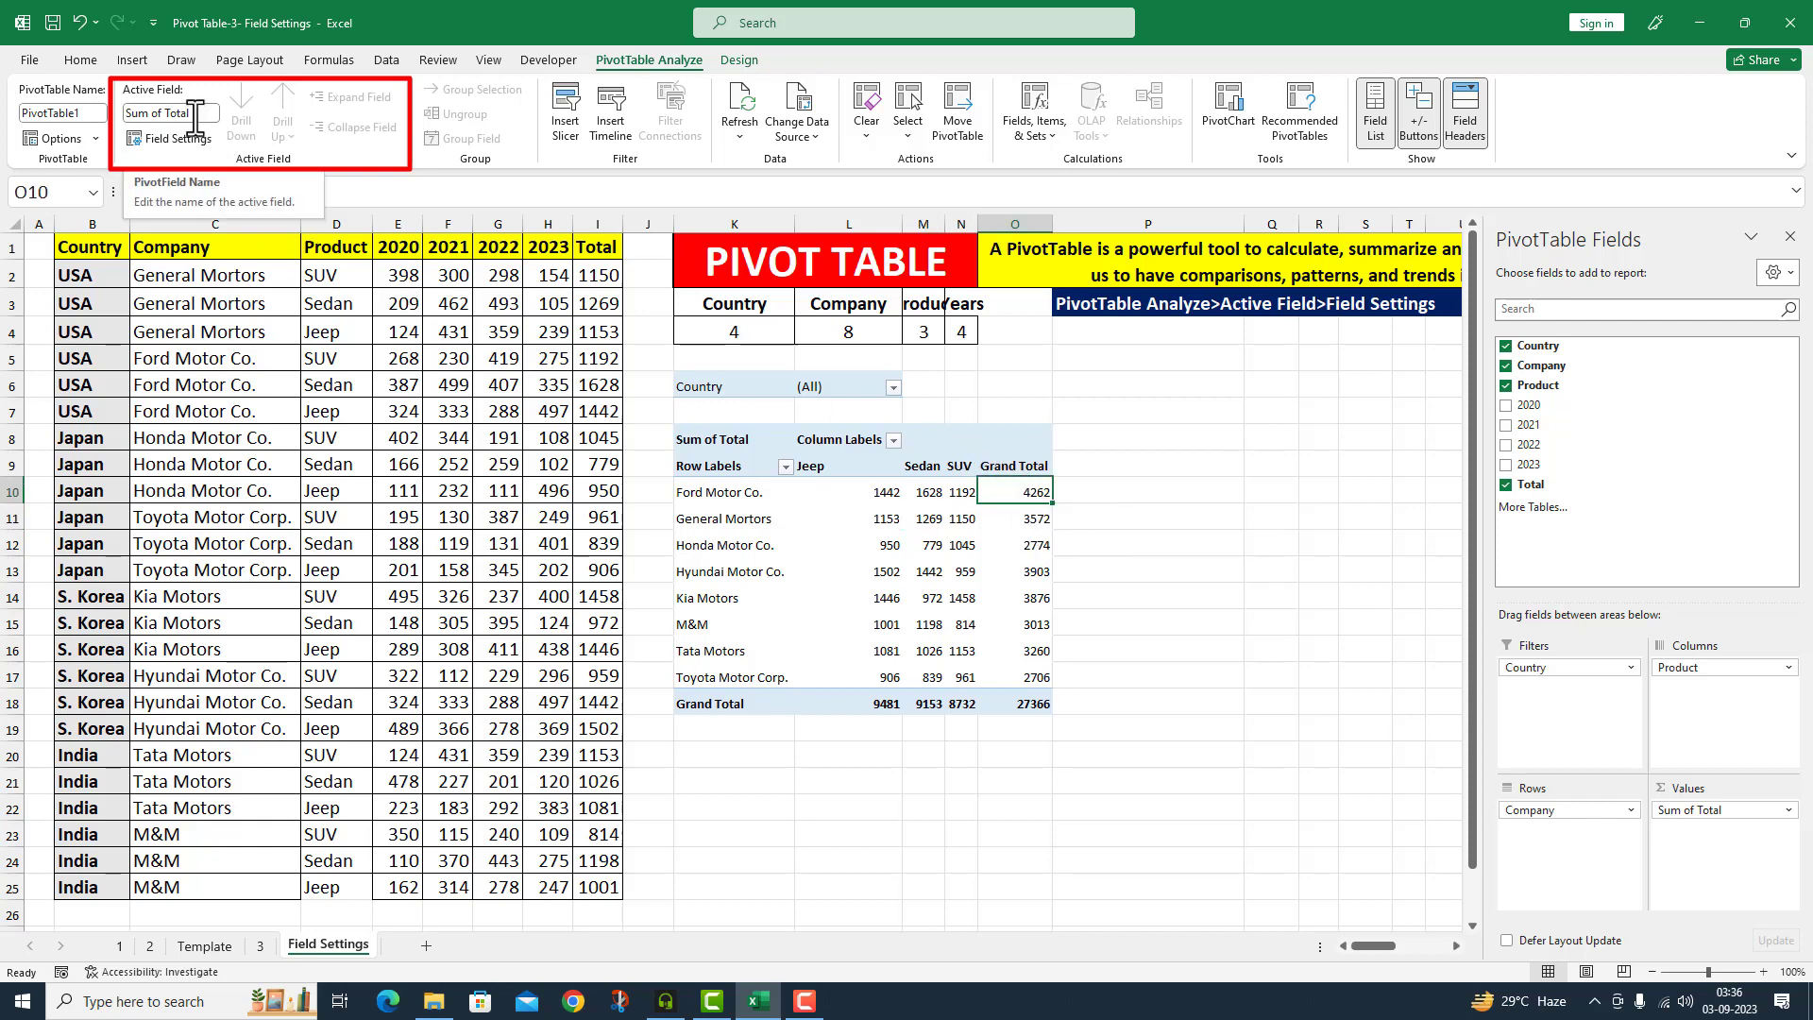
click(927, 465)
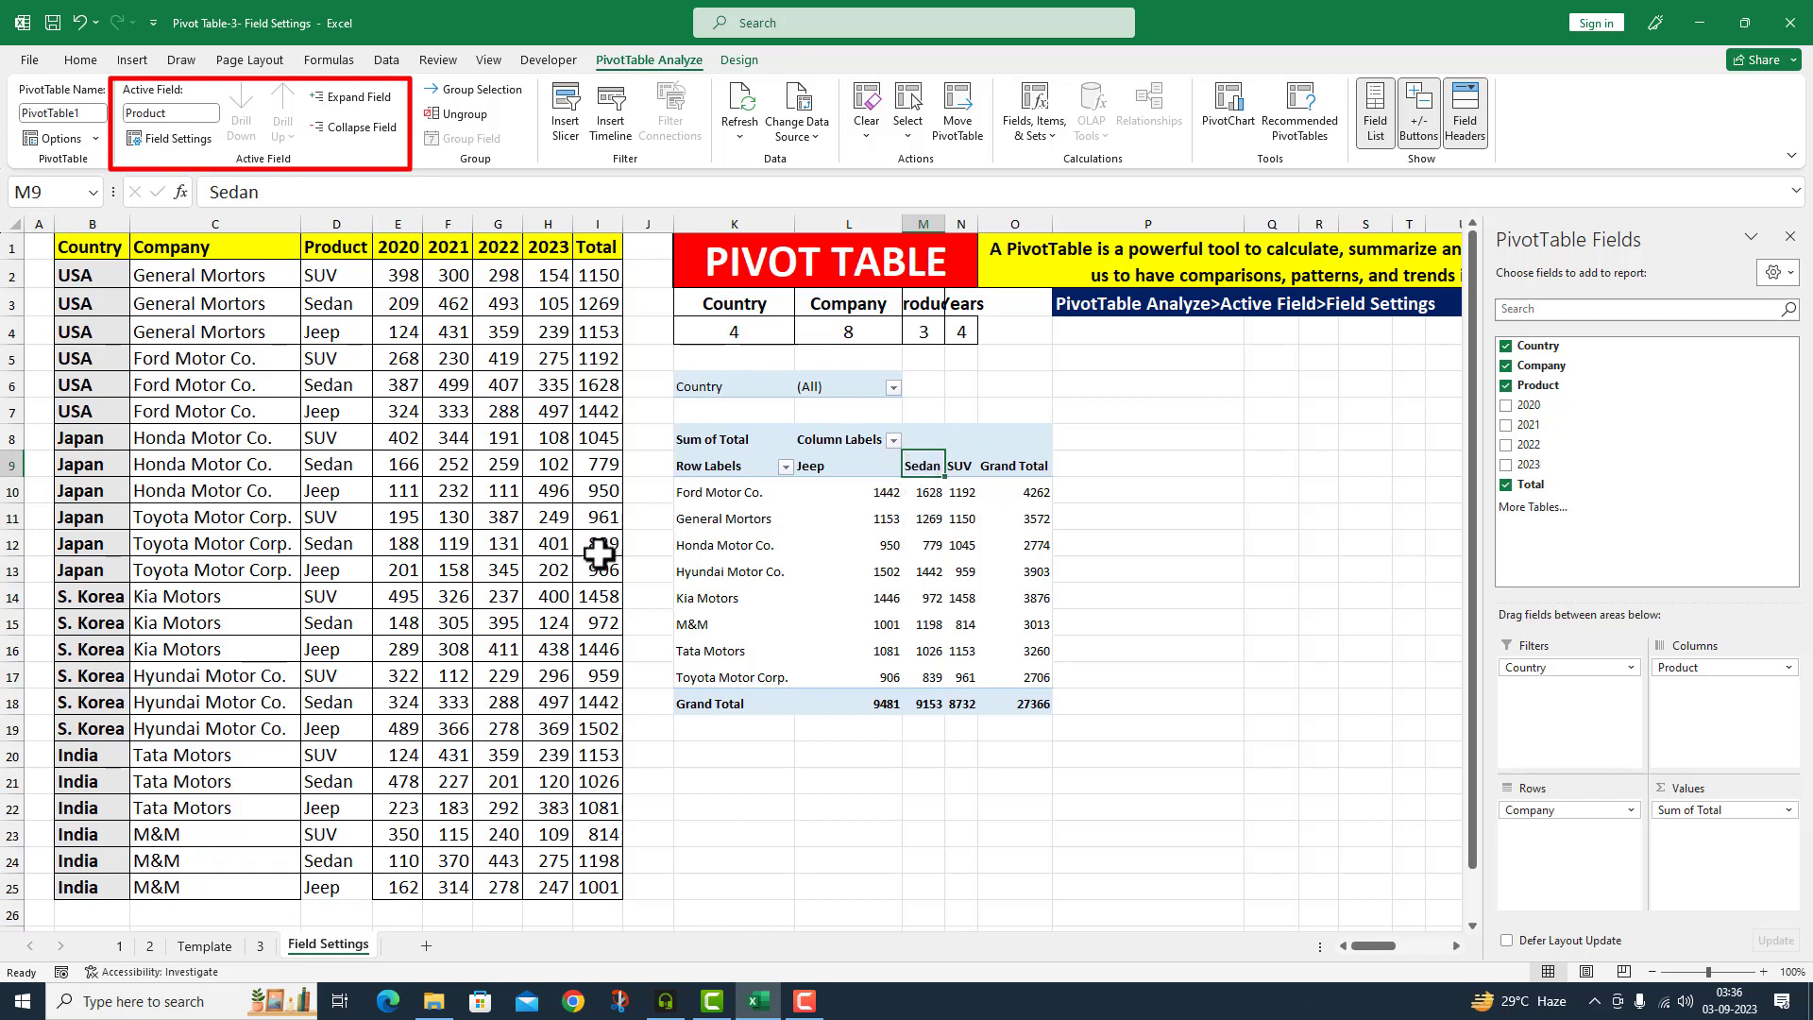
click(715, 492)
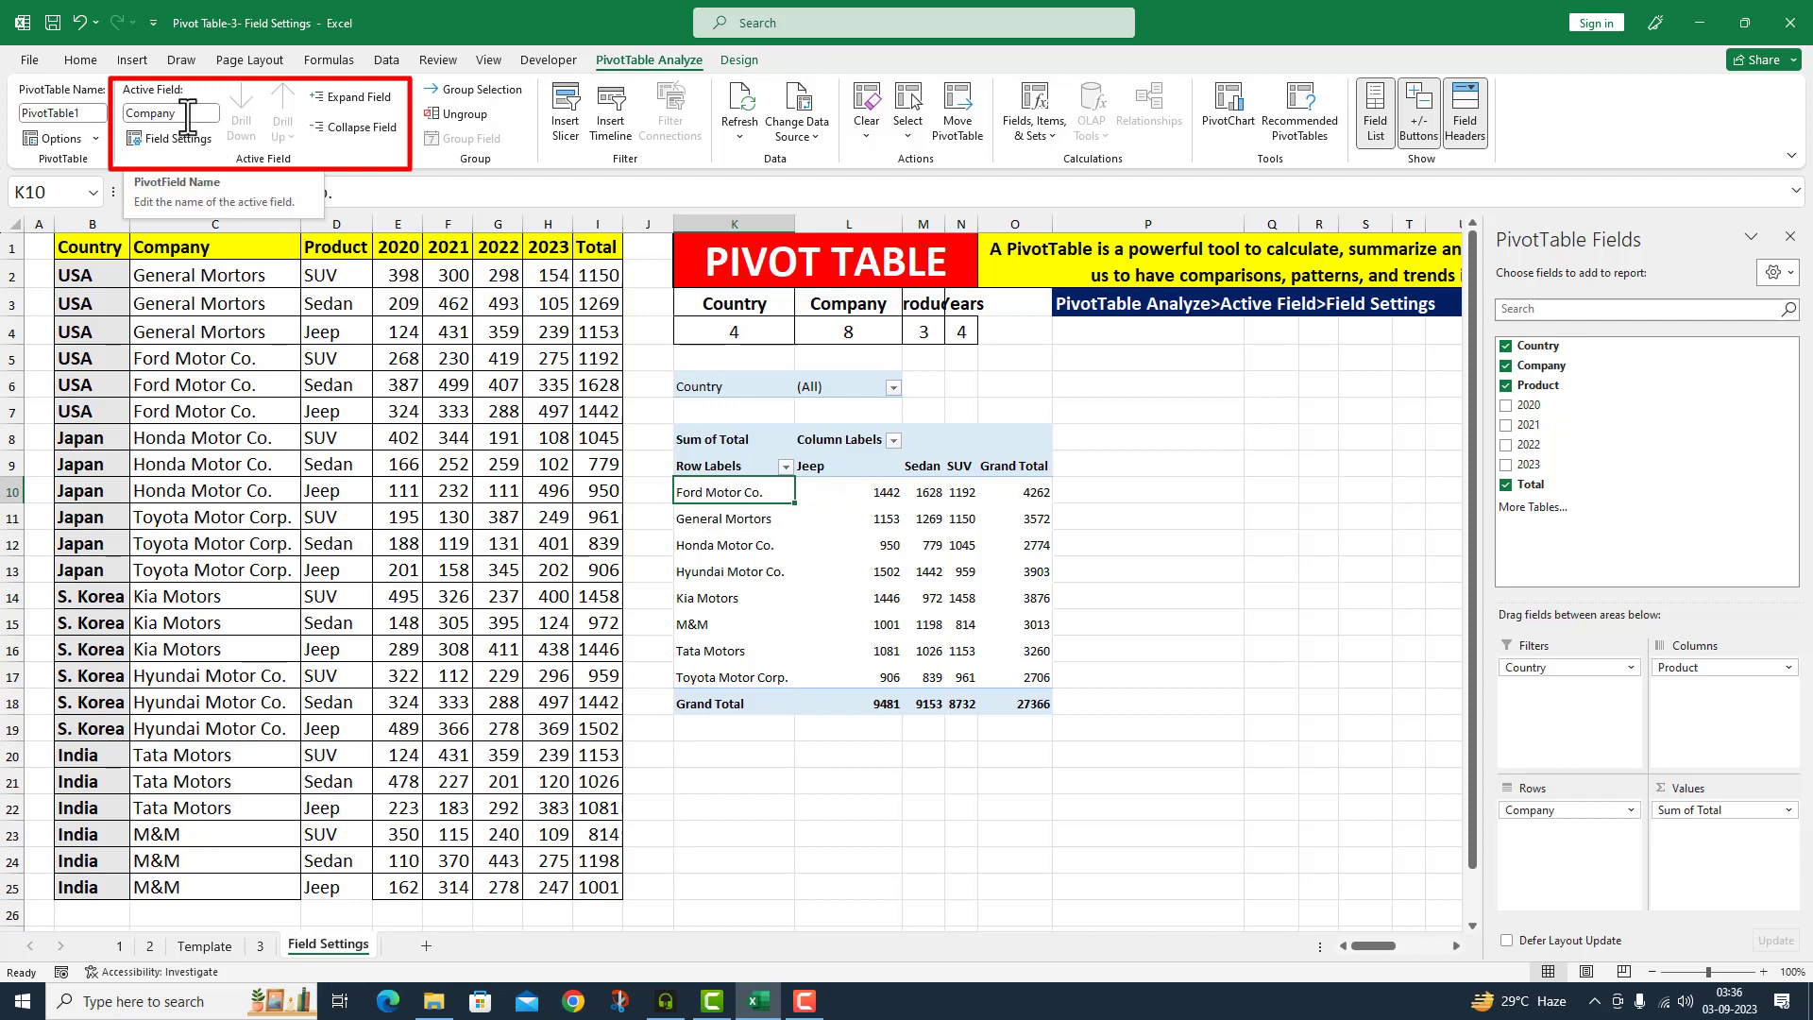
Summarize the PivotTable's Total values by Count, and undo the change
click(1020, 491)
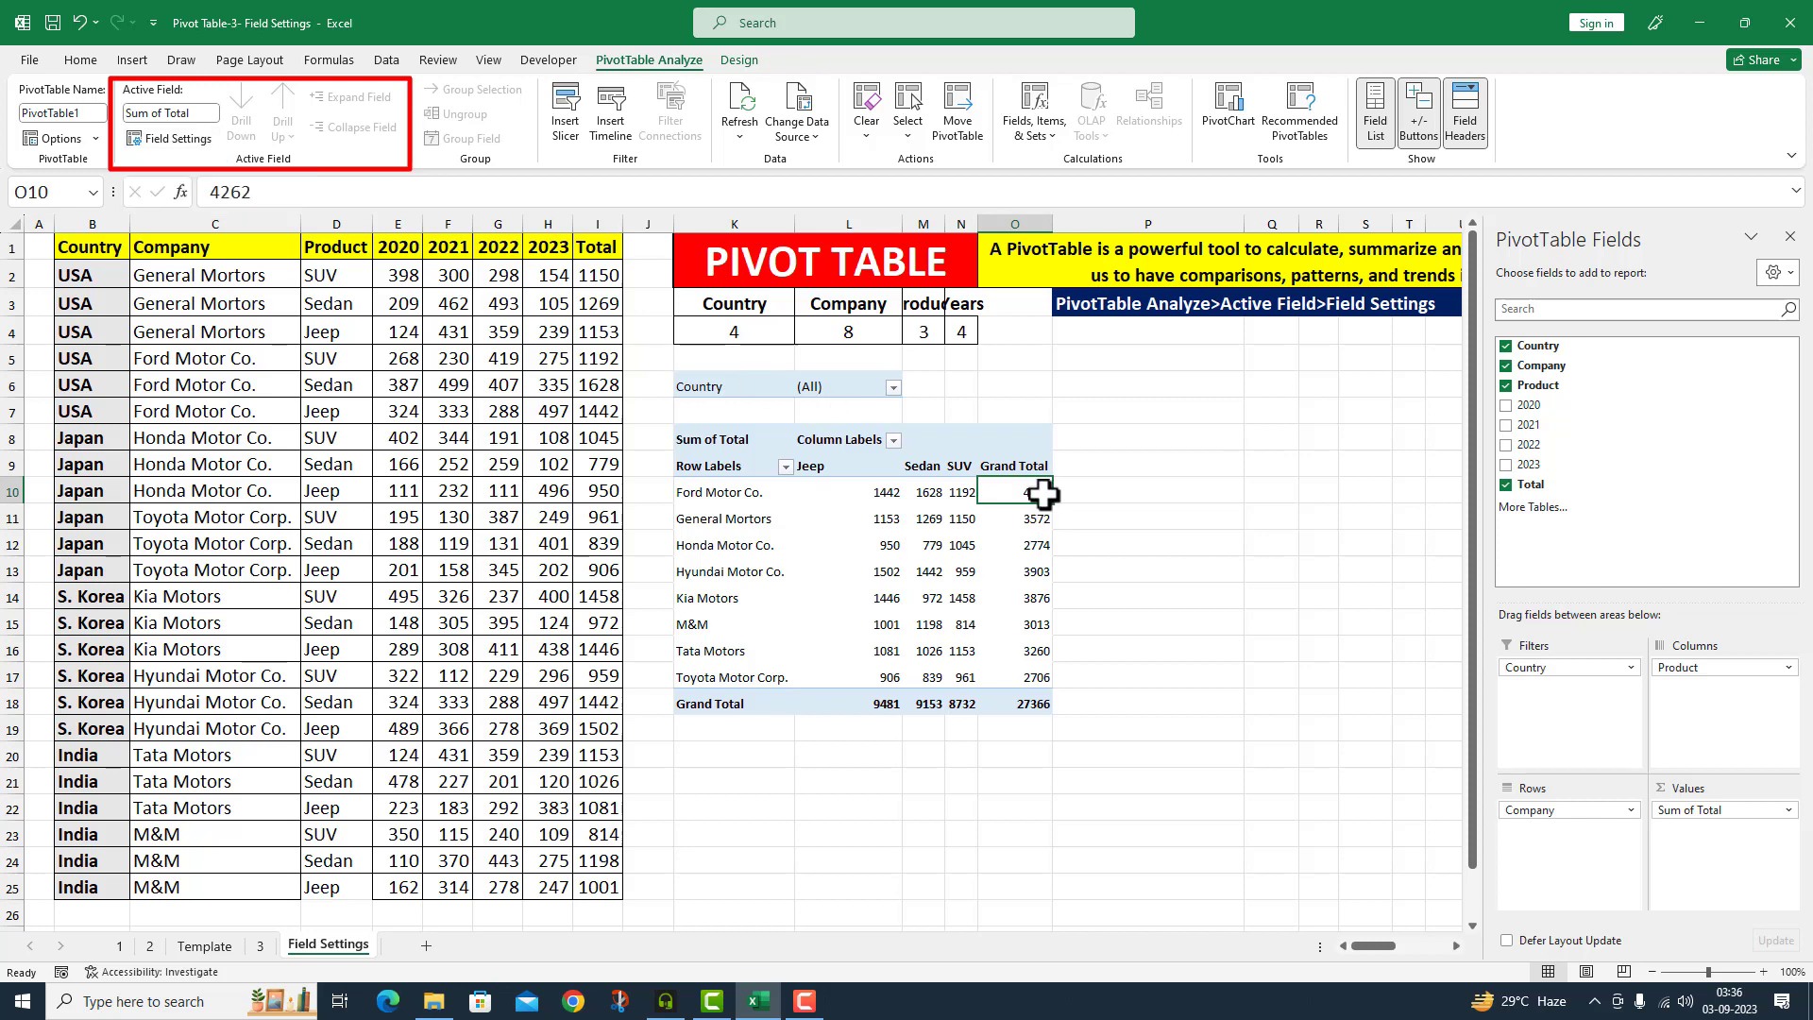
click(194, 141)
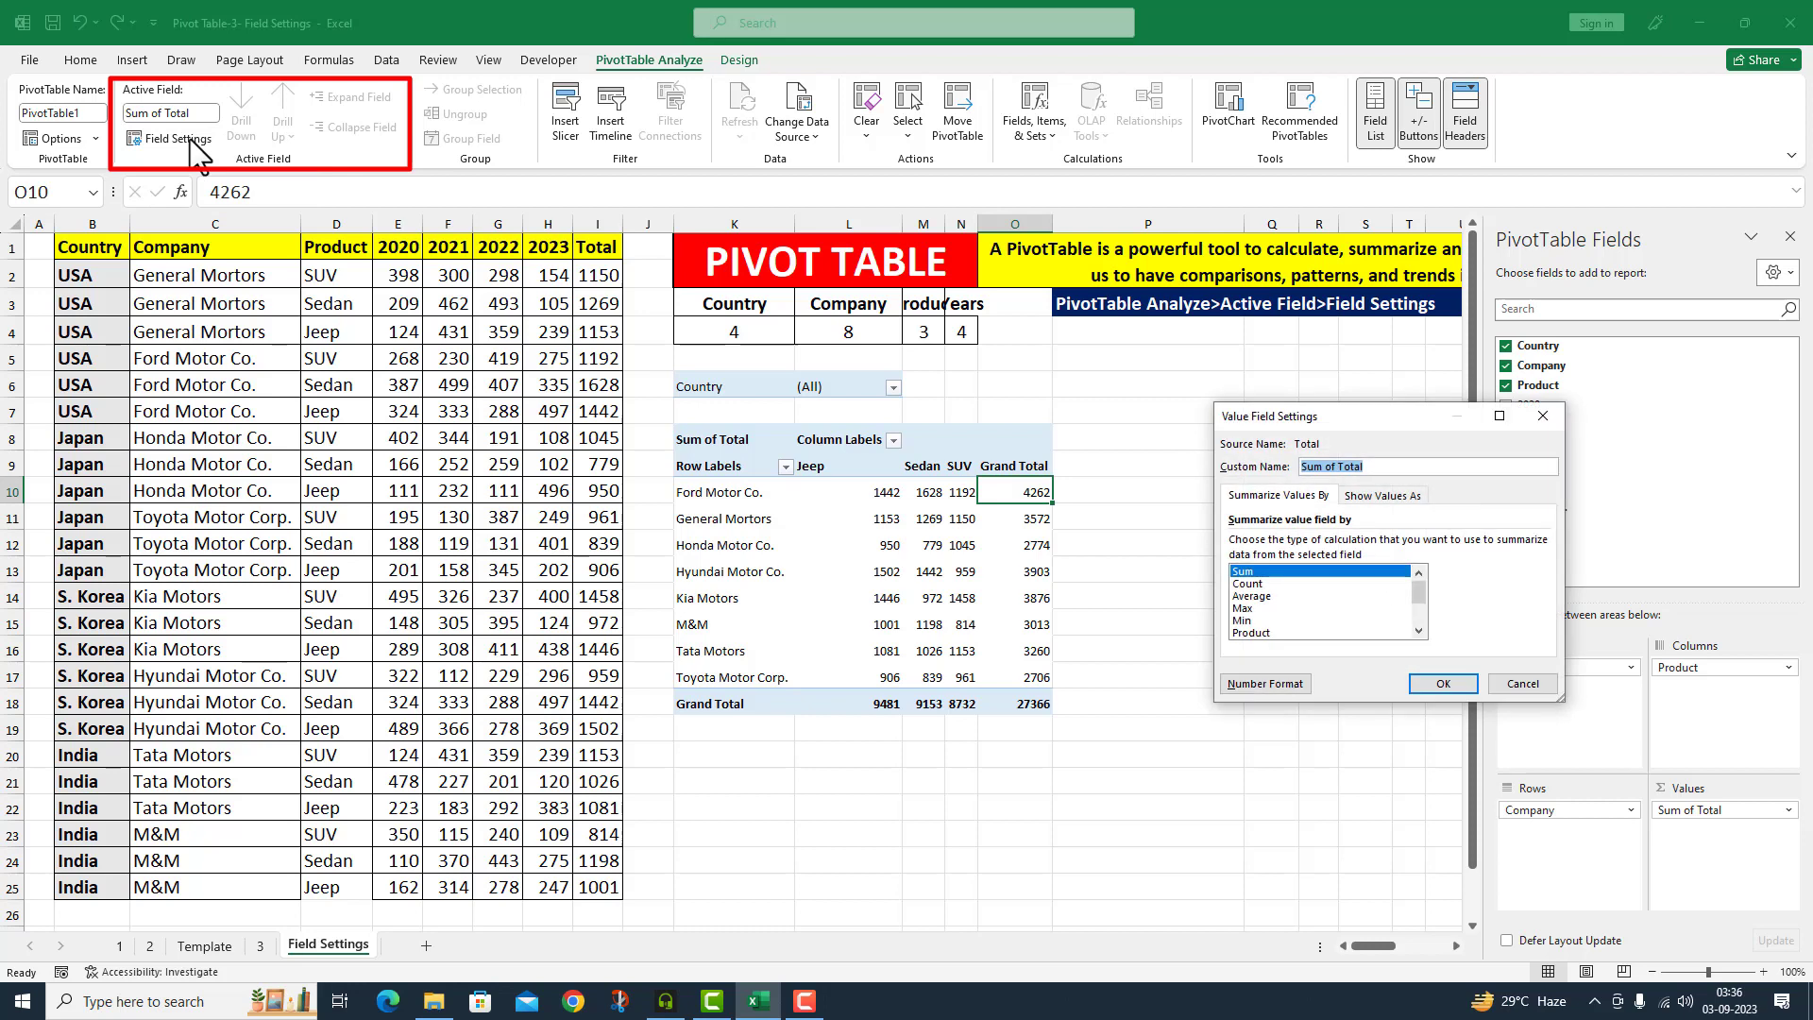
drag(1397, 419, 1329, 423)
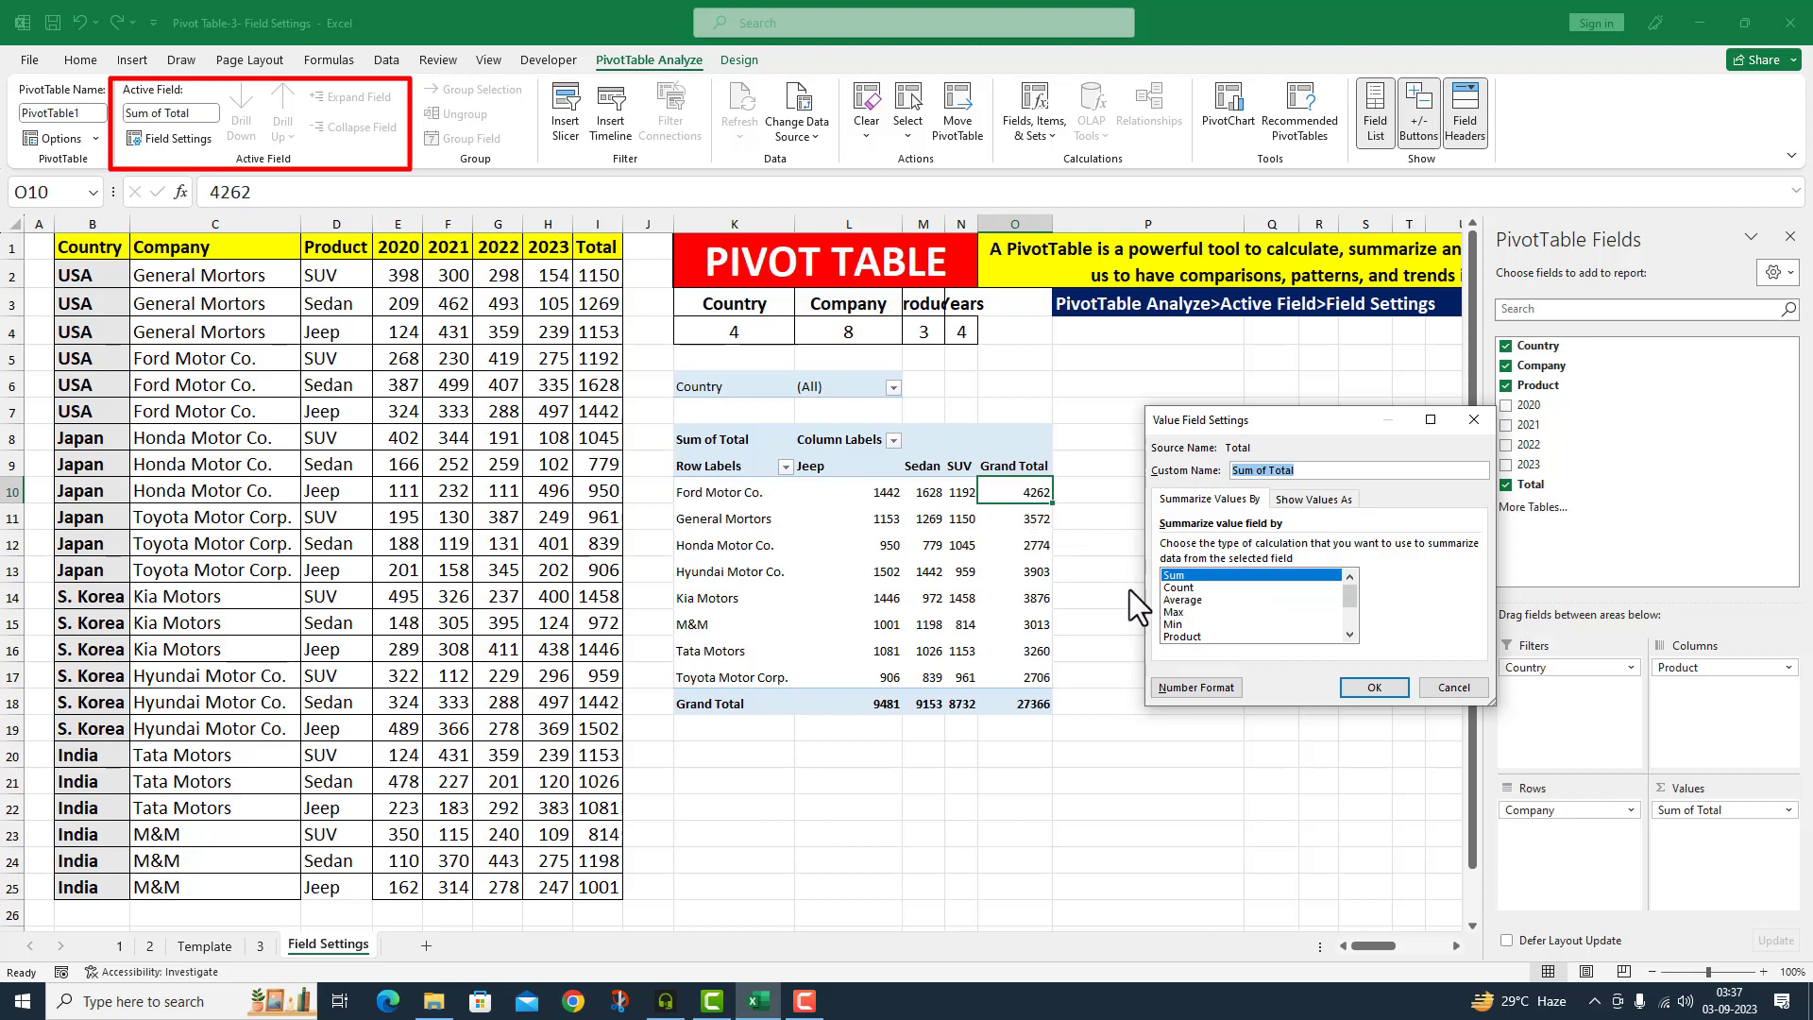
click(1182, 587)
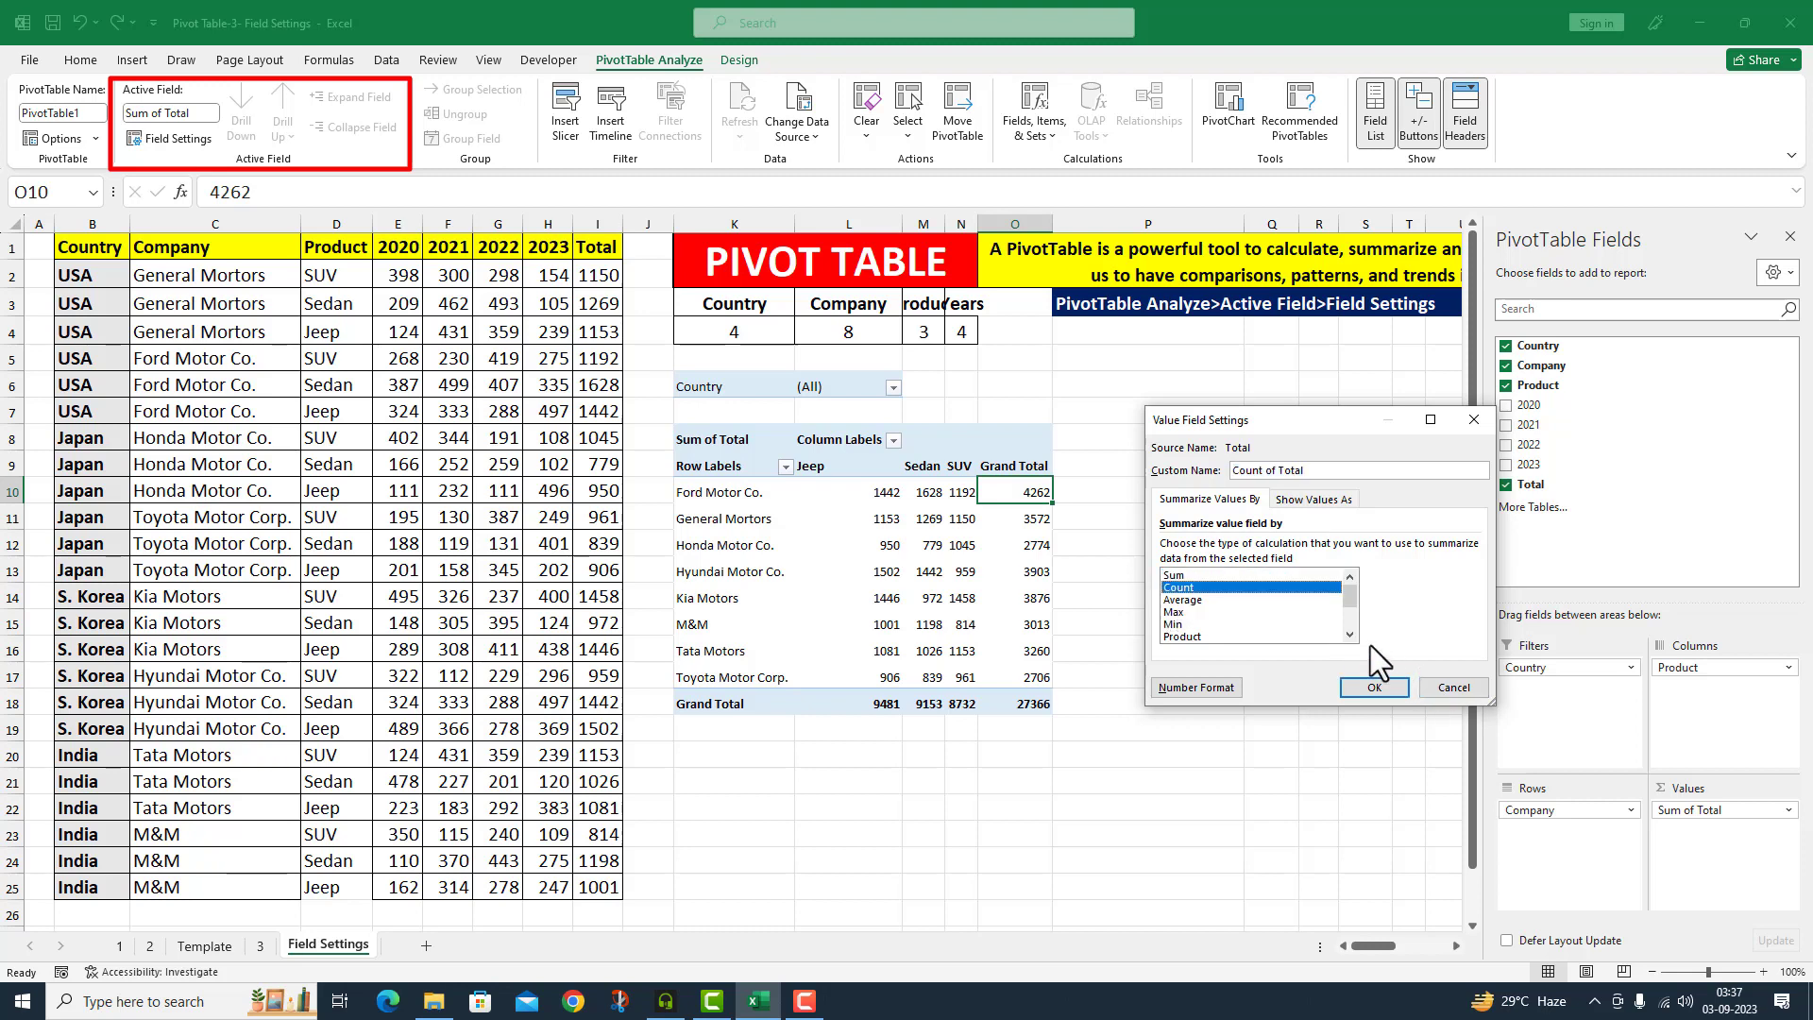
click(1370, 687)
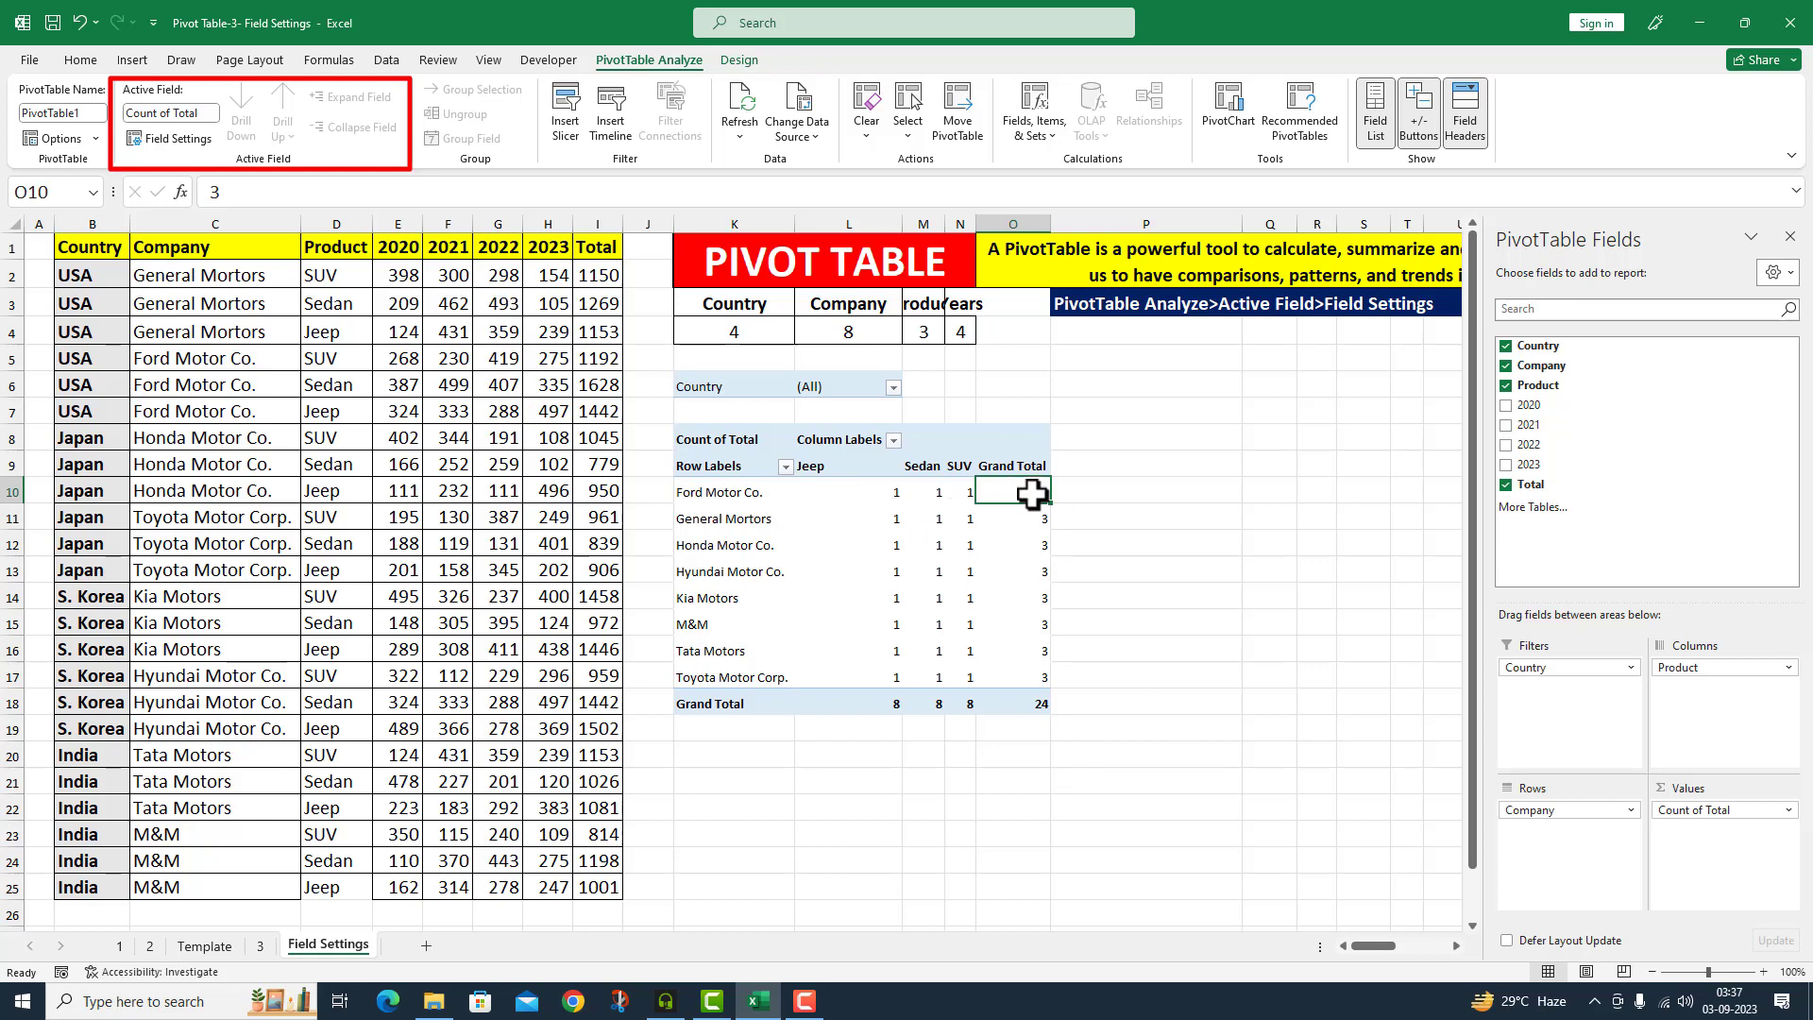
mouse_move(1030, 493)
mouse_move(936, 484)
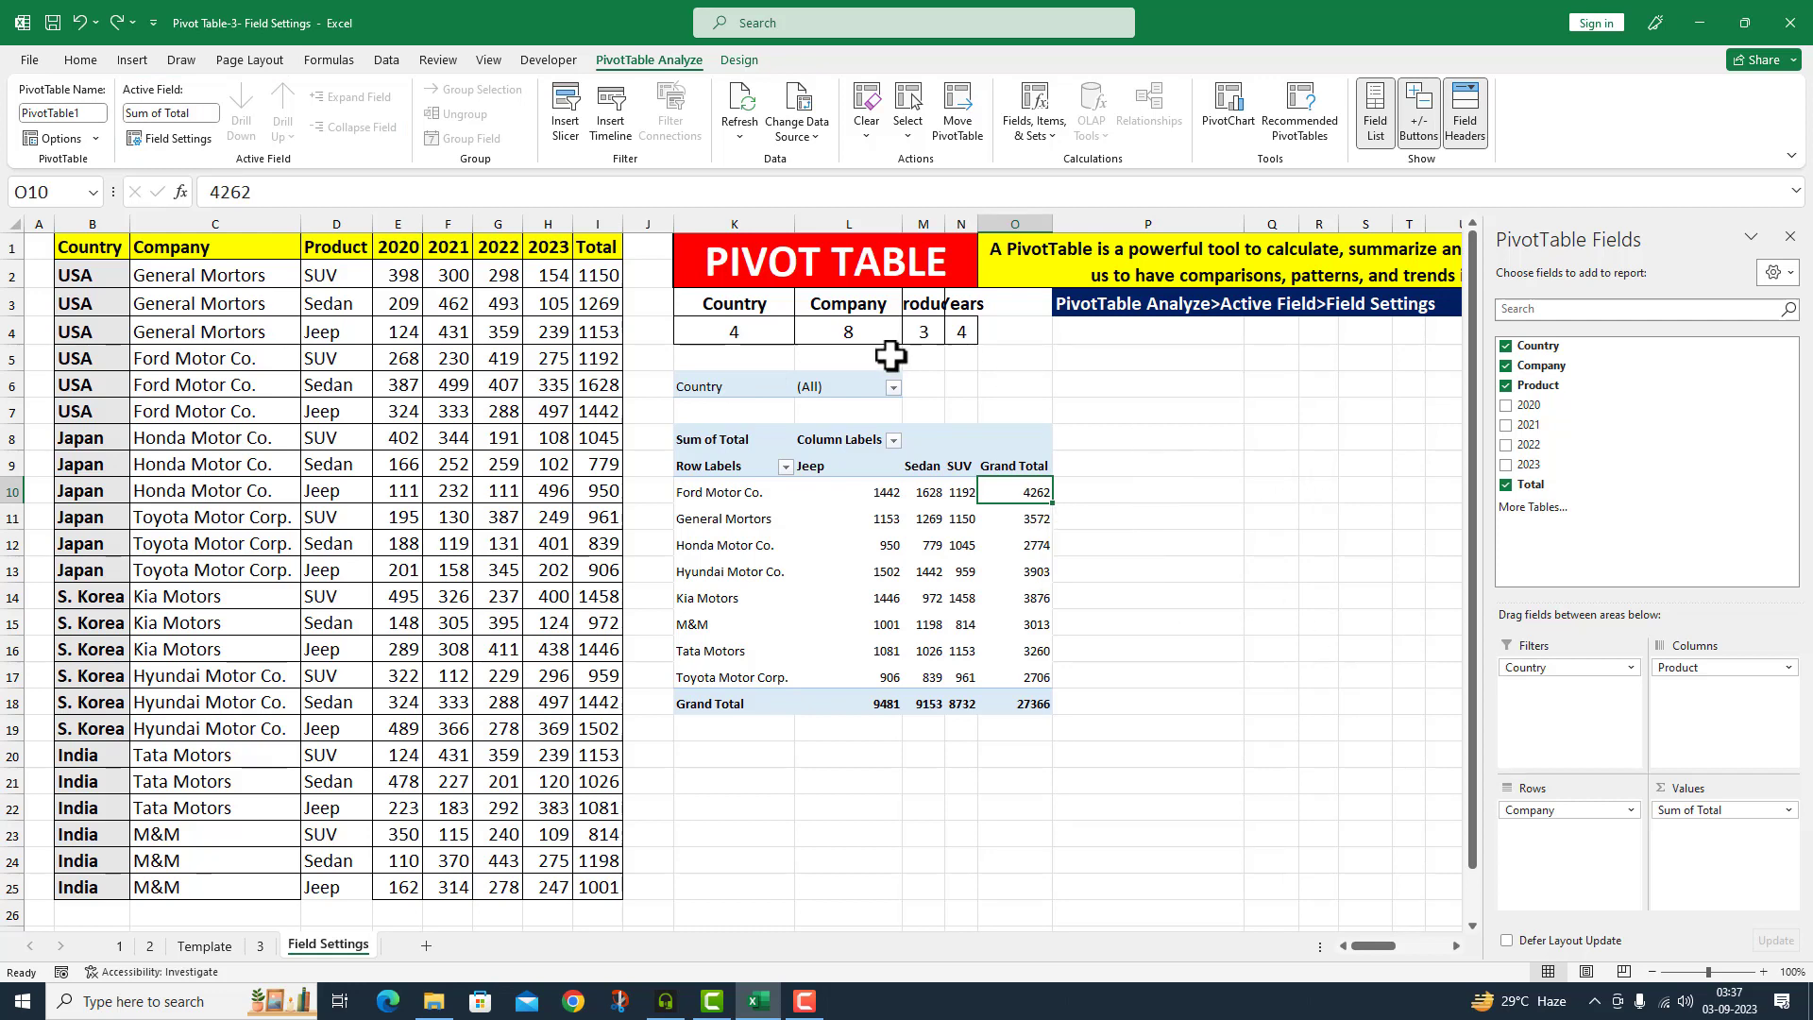
Summarize the PivotTable's Total values by Max, and undo the change
click(170, 139)
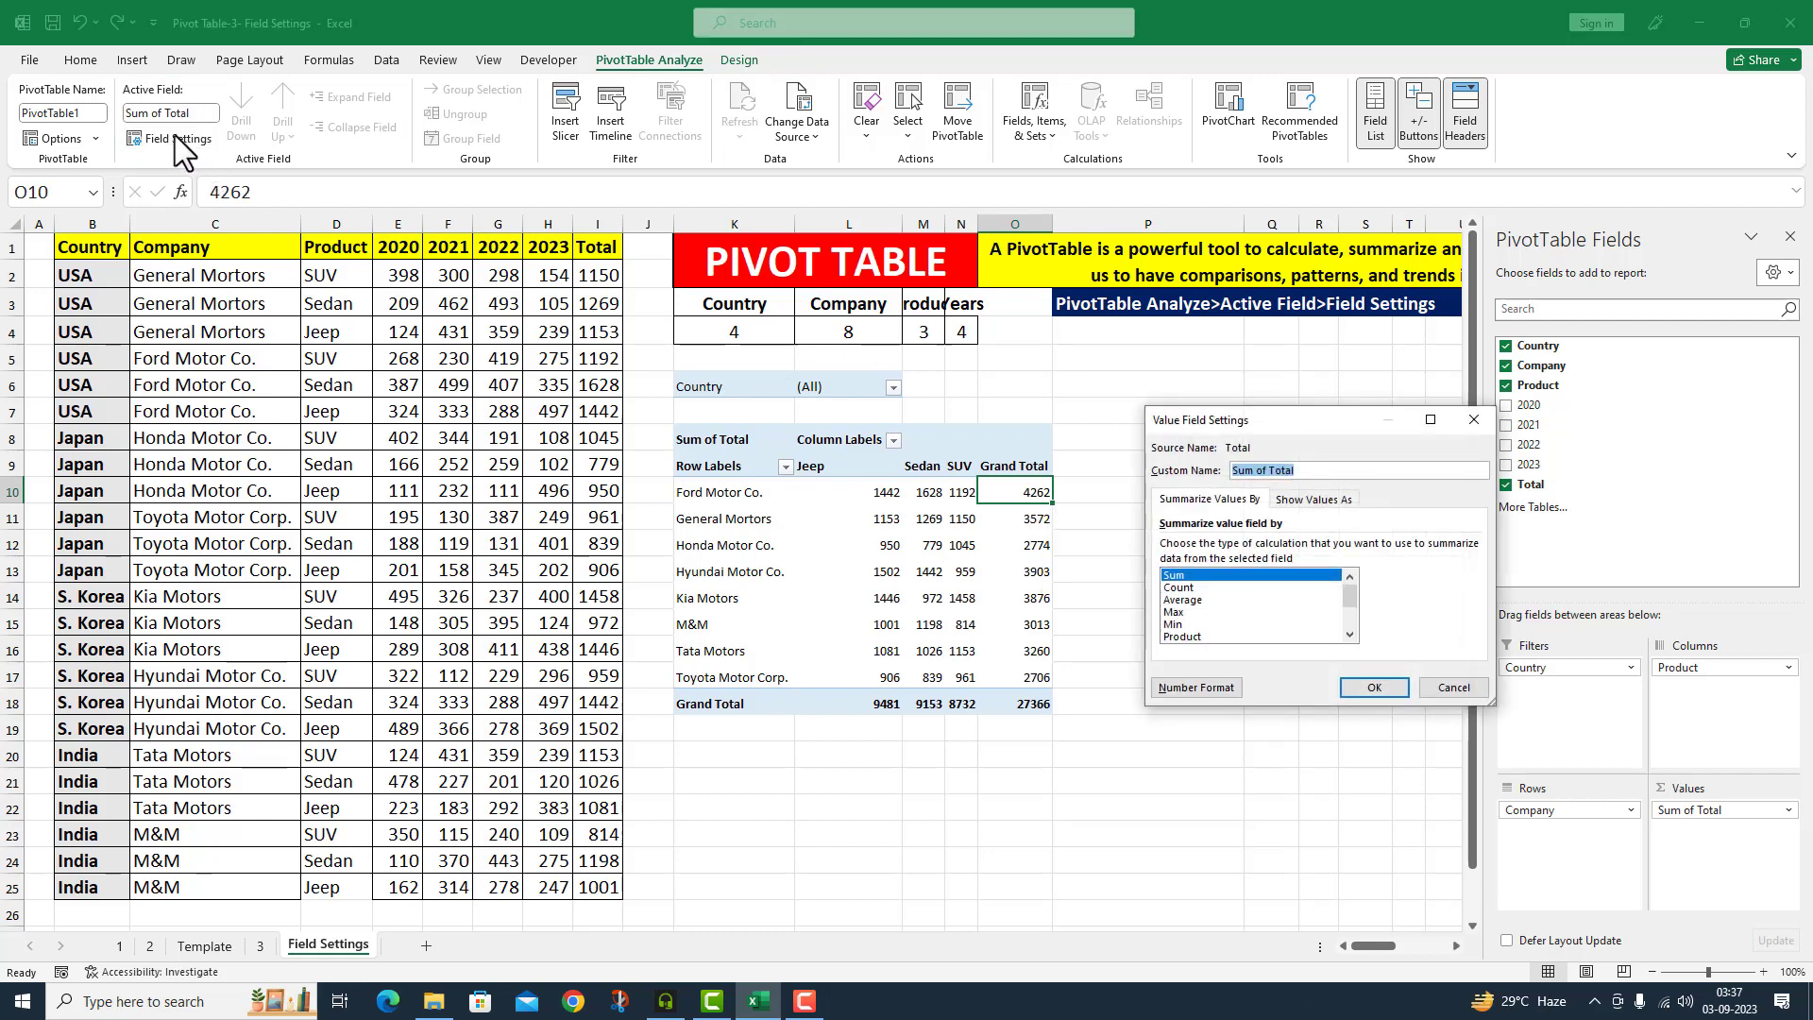
click(1173, 612)
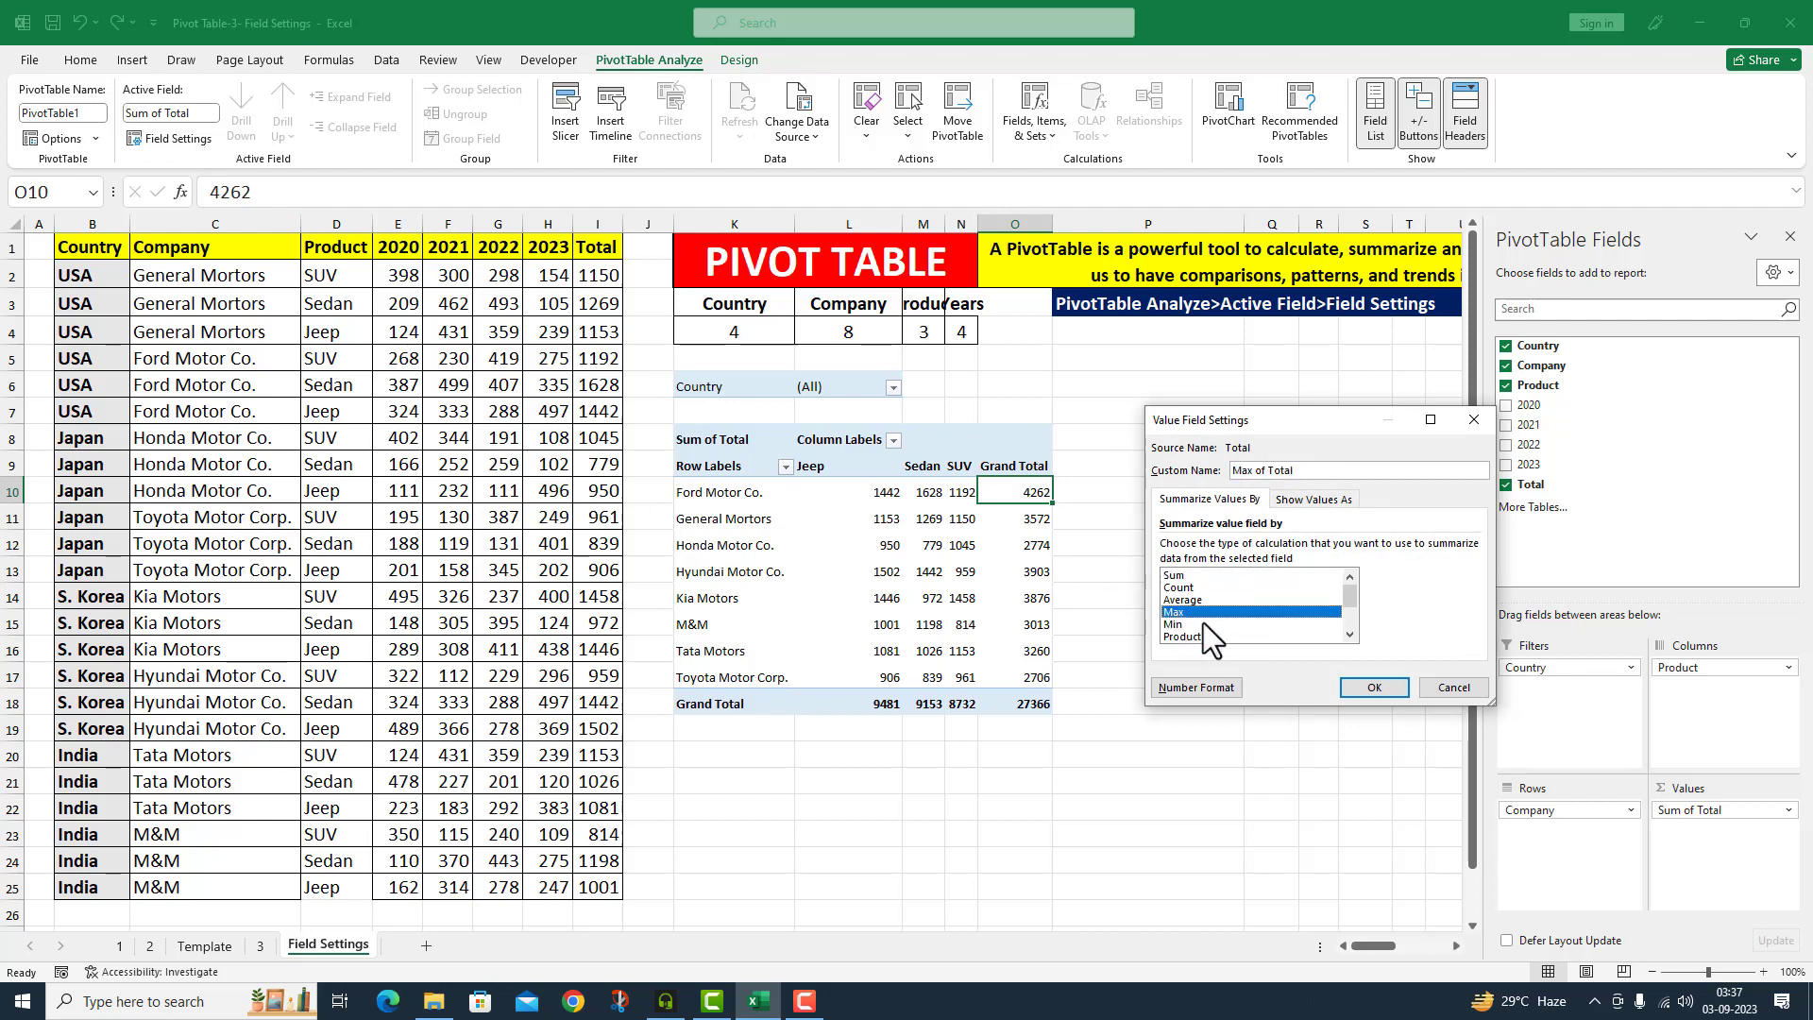
click(1386, 689)
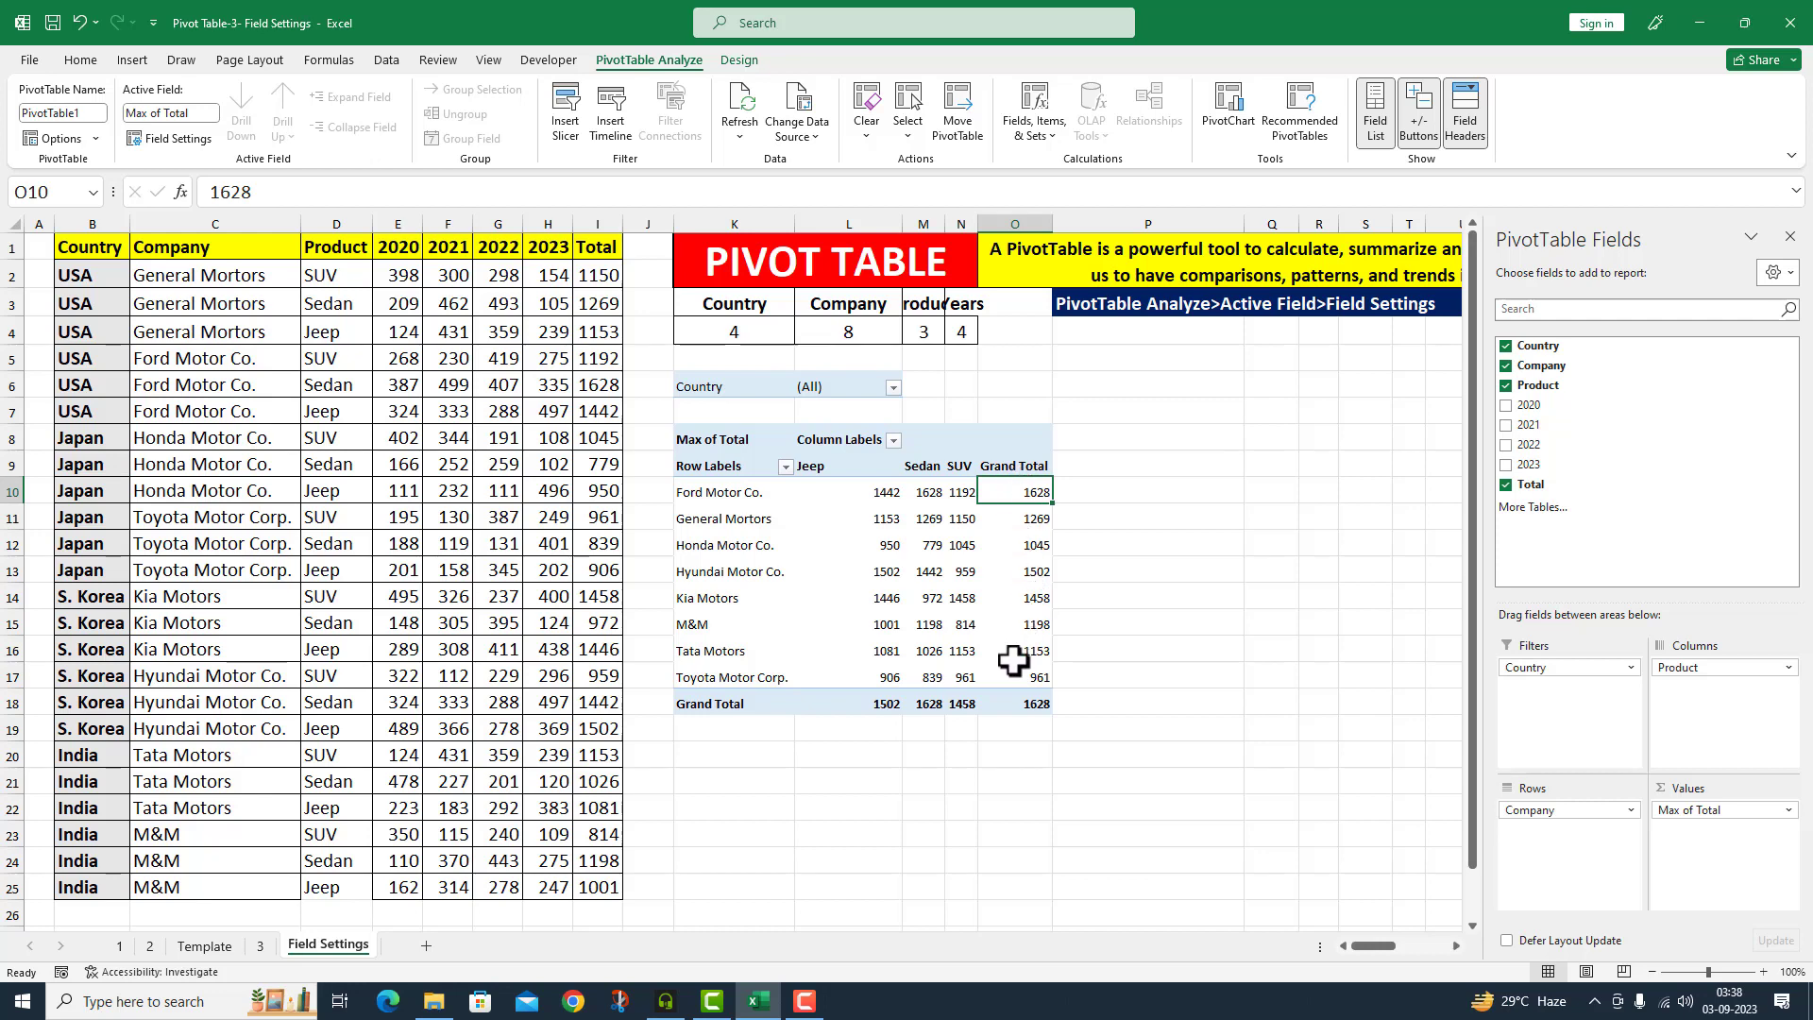
mouse_move(1016, 655)
key(ctrl+z)
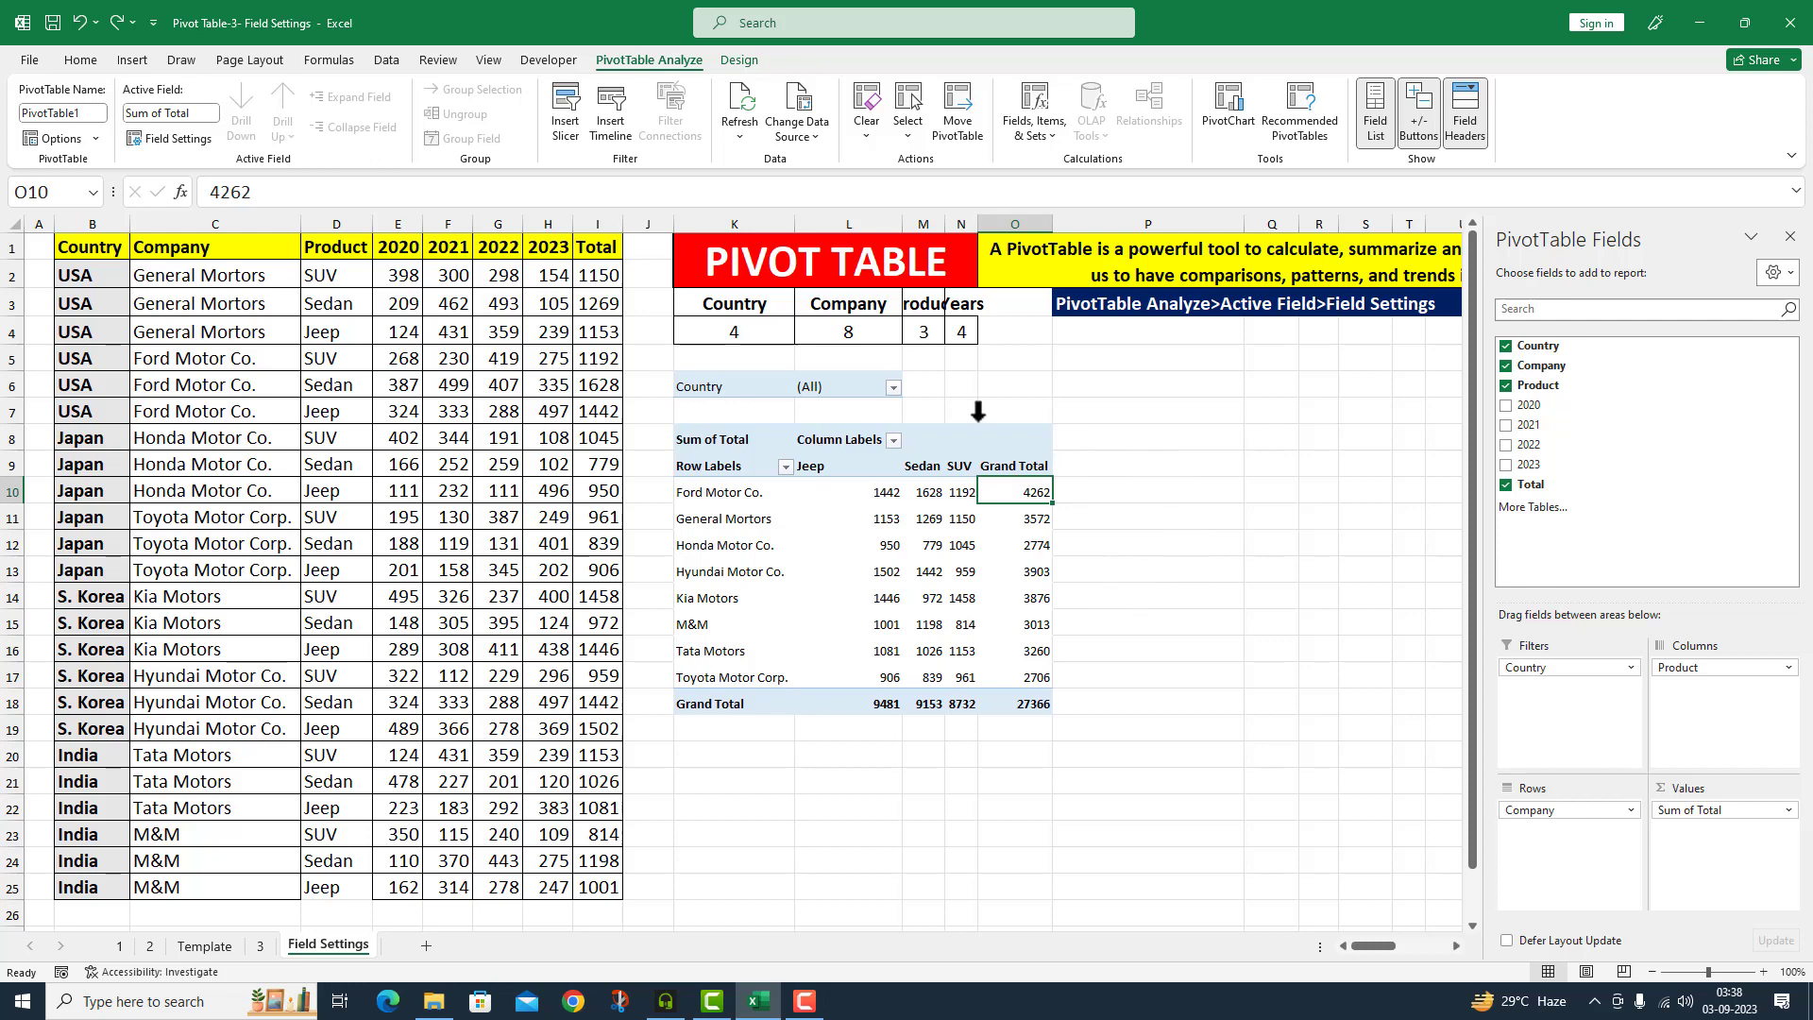
Summarize the PivotTable's Total values by Min, and undo the change
click(179, 138)
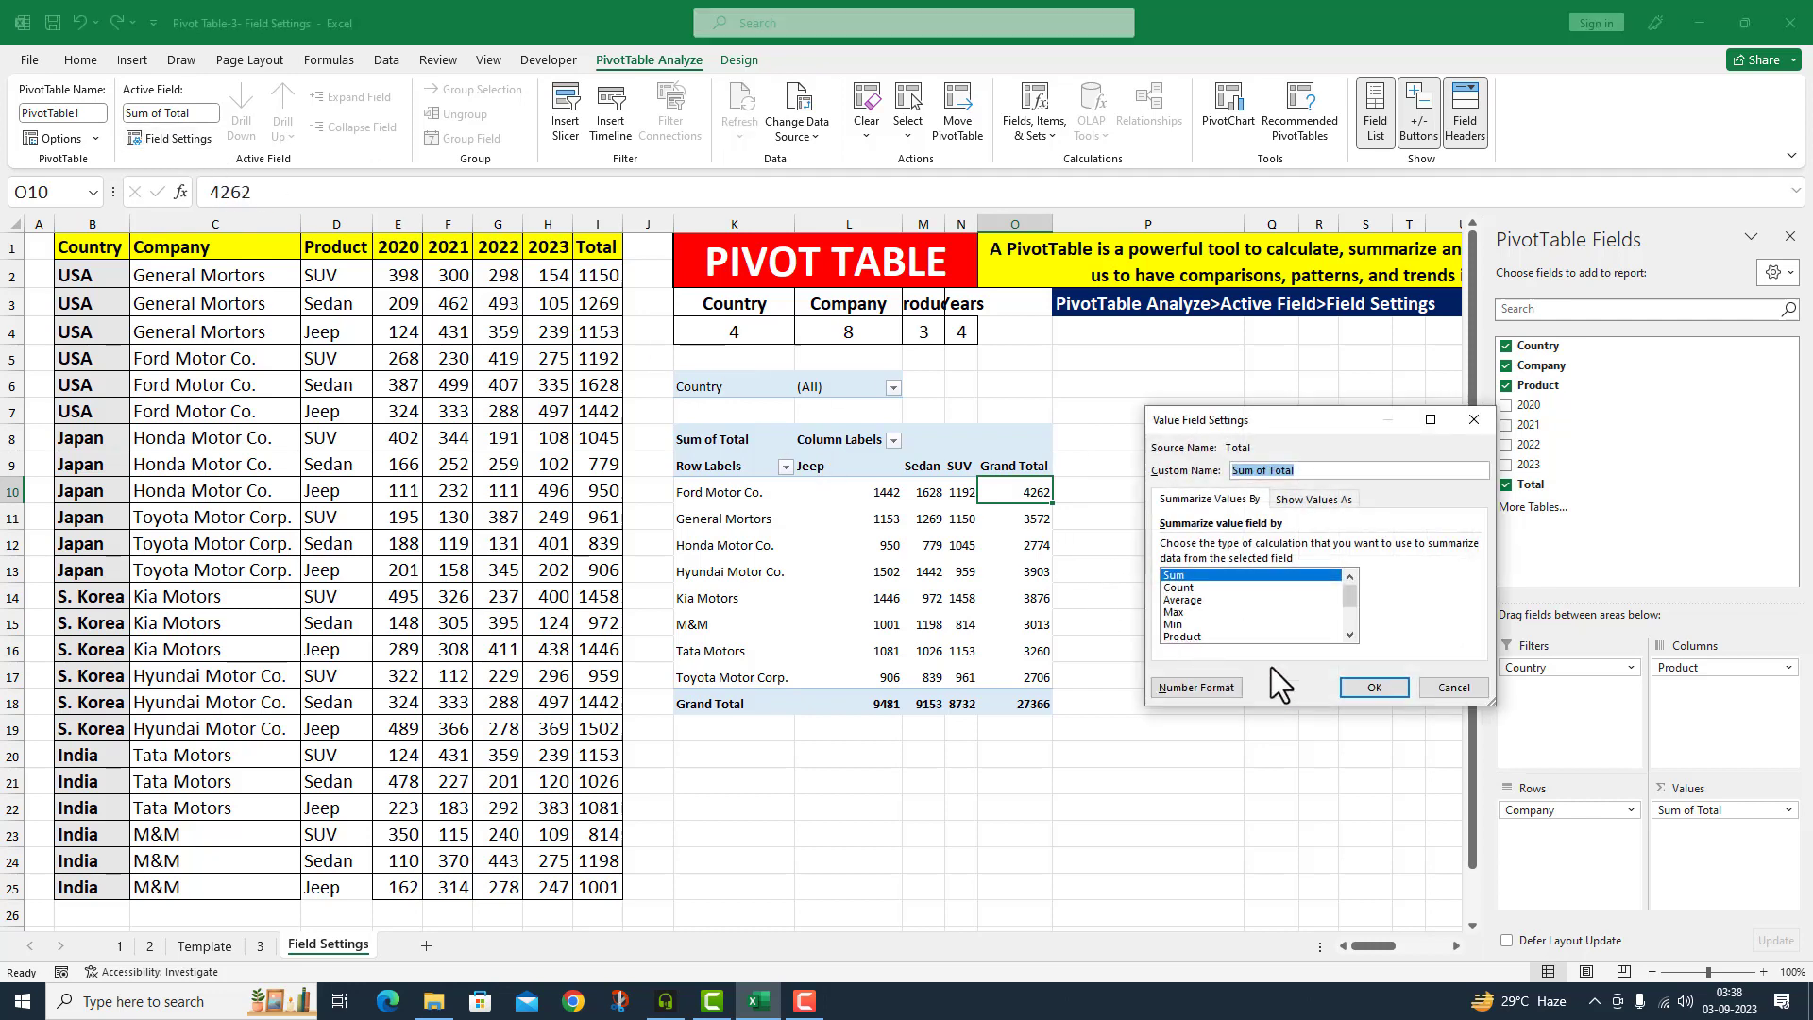
click(1177, 625)
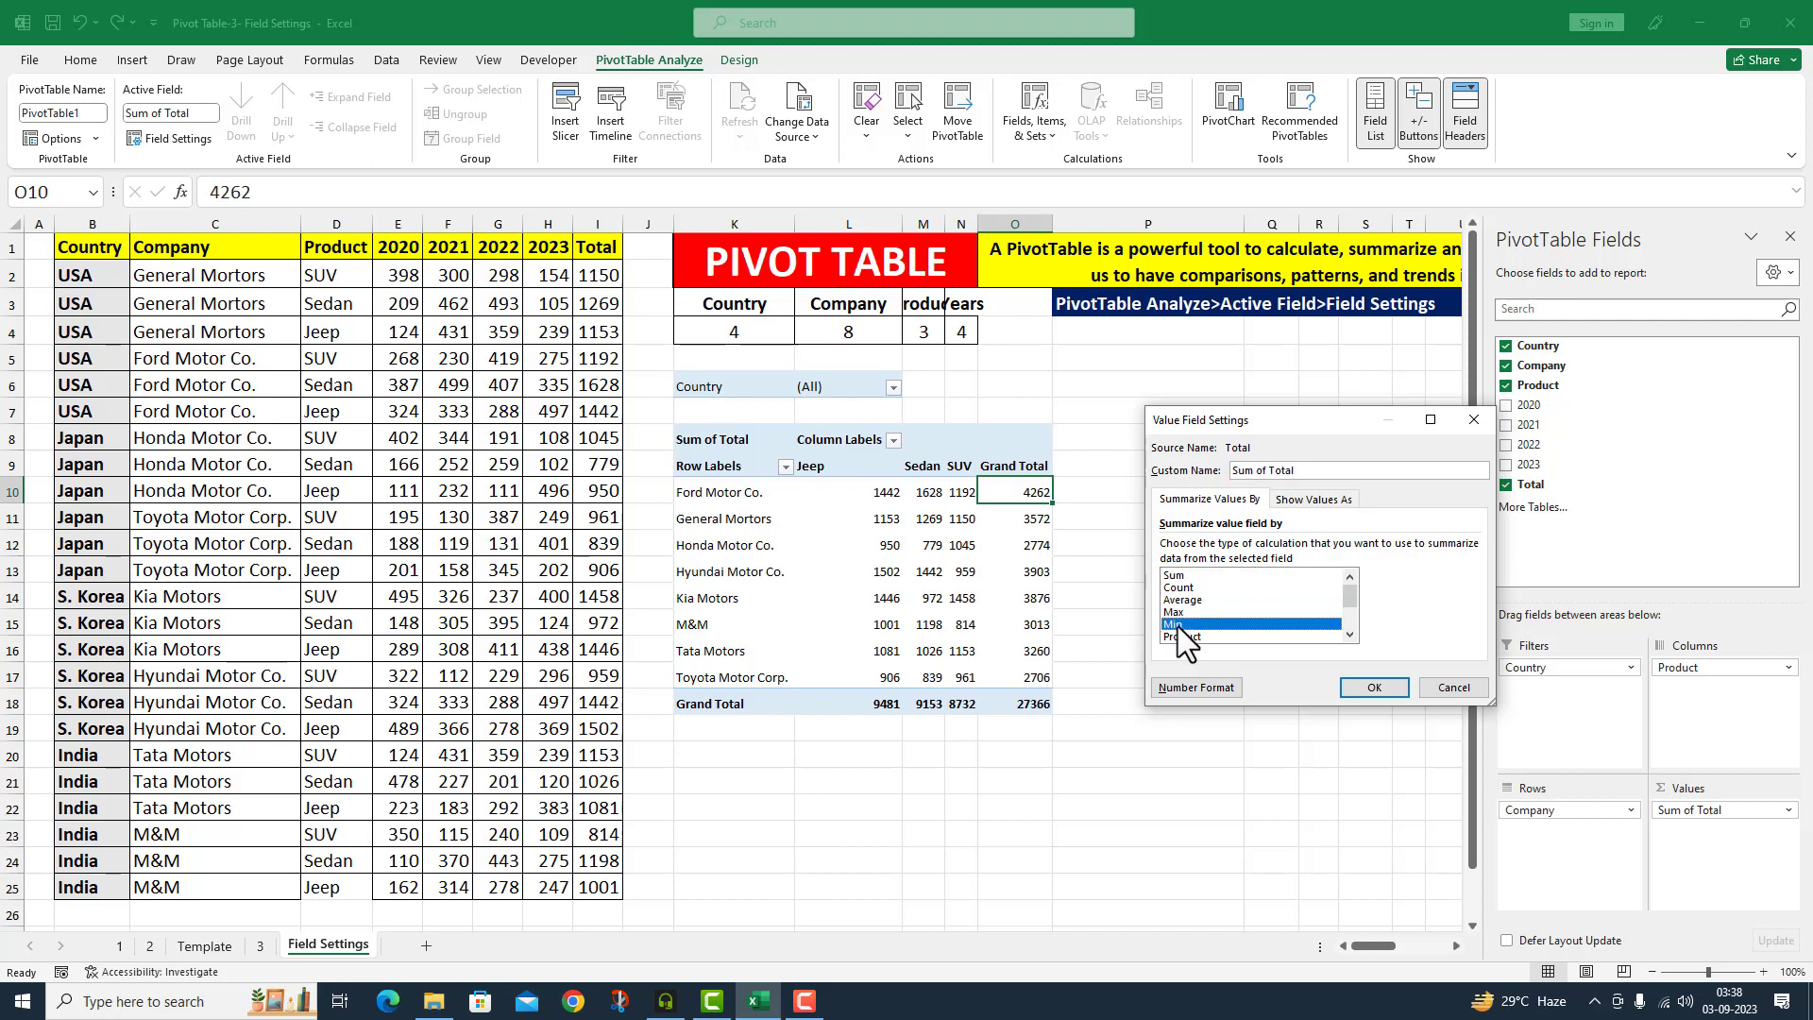
click(1371, 688)
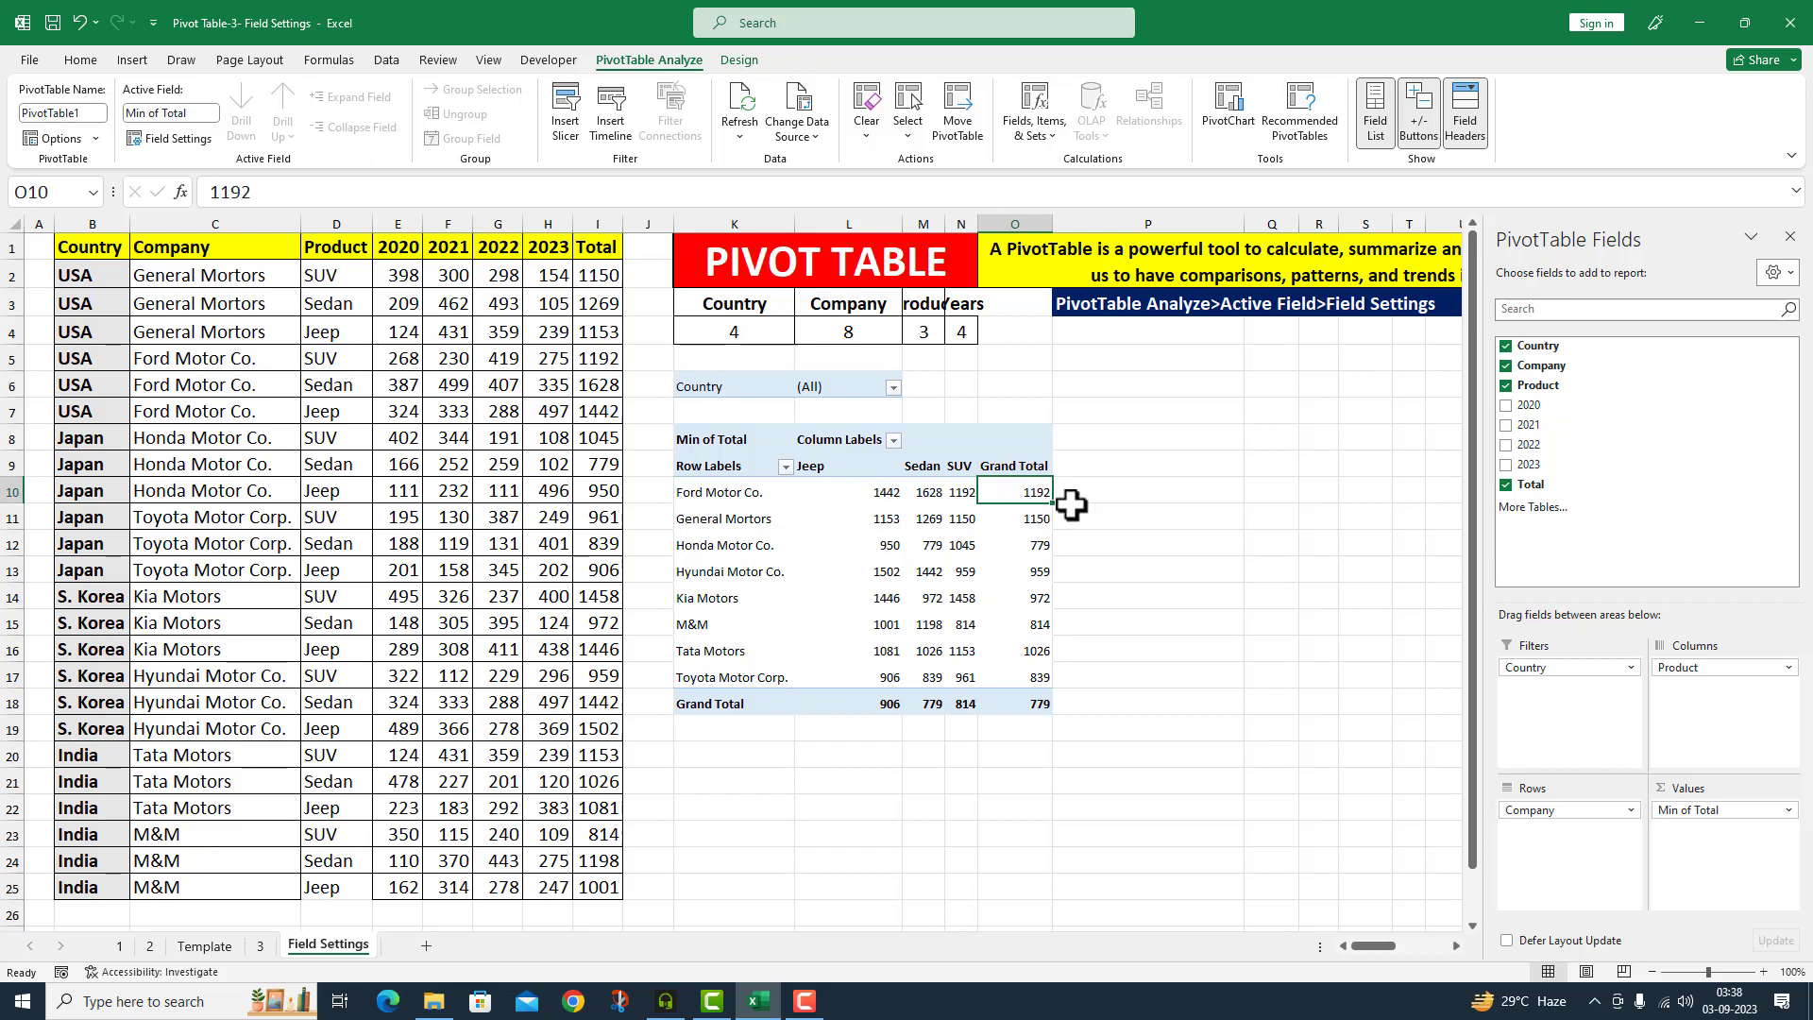
key(ctrl+z)
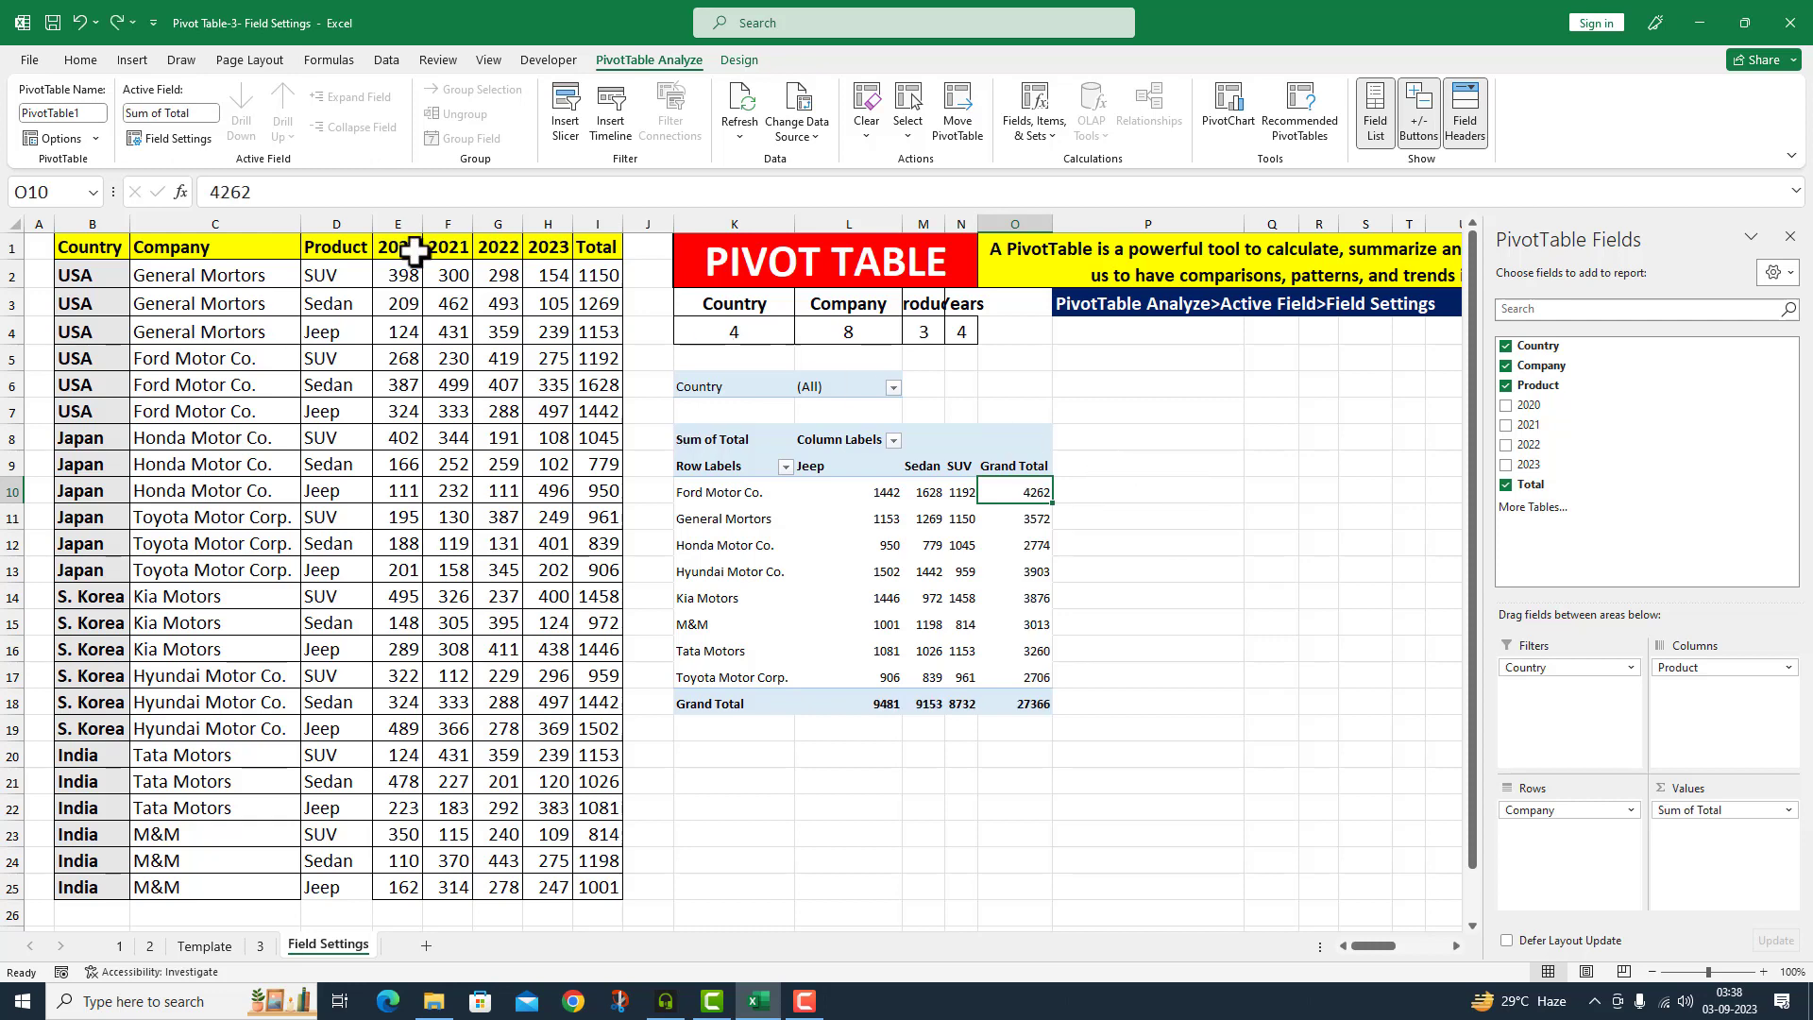
Show the PivotTable's Total values as % of Grand Total, and undo the change
click(176, 139)
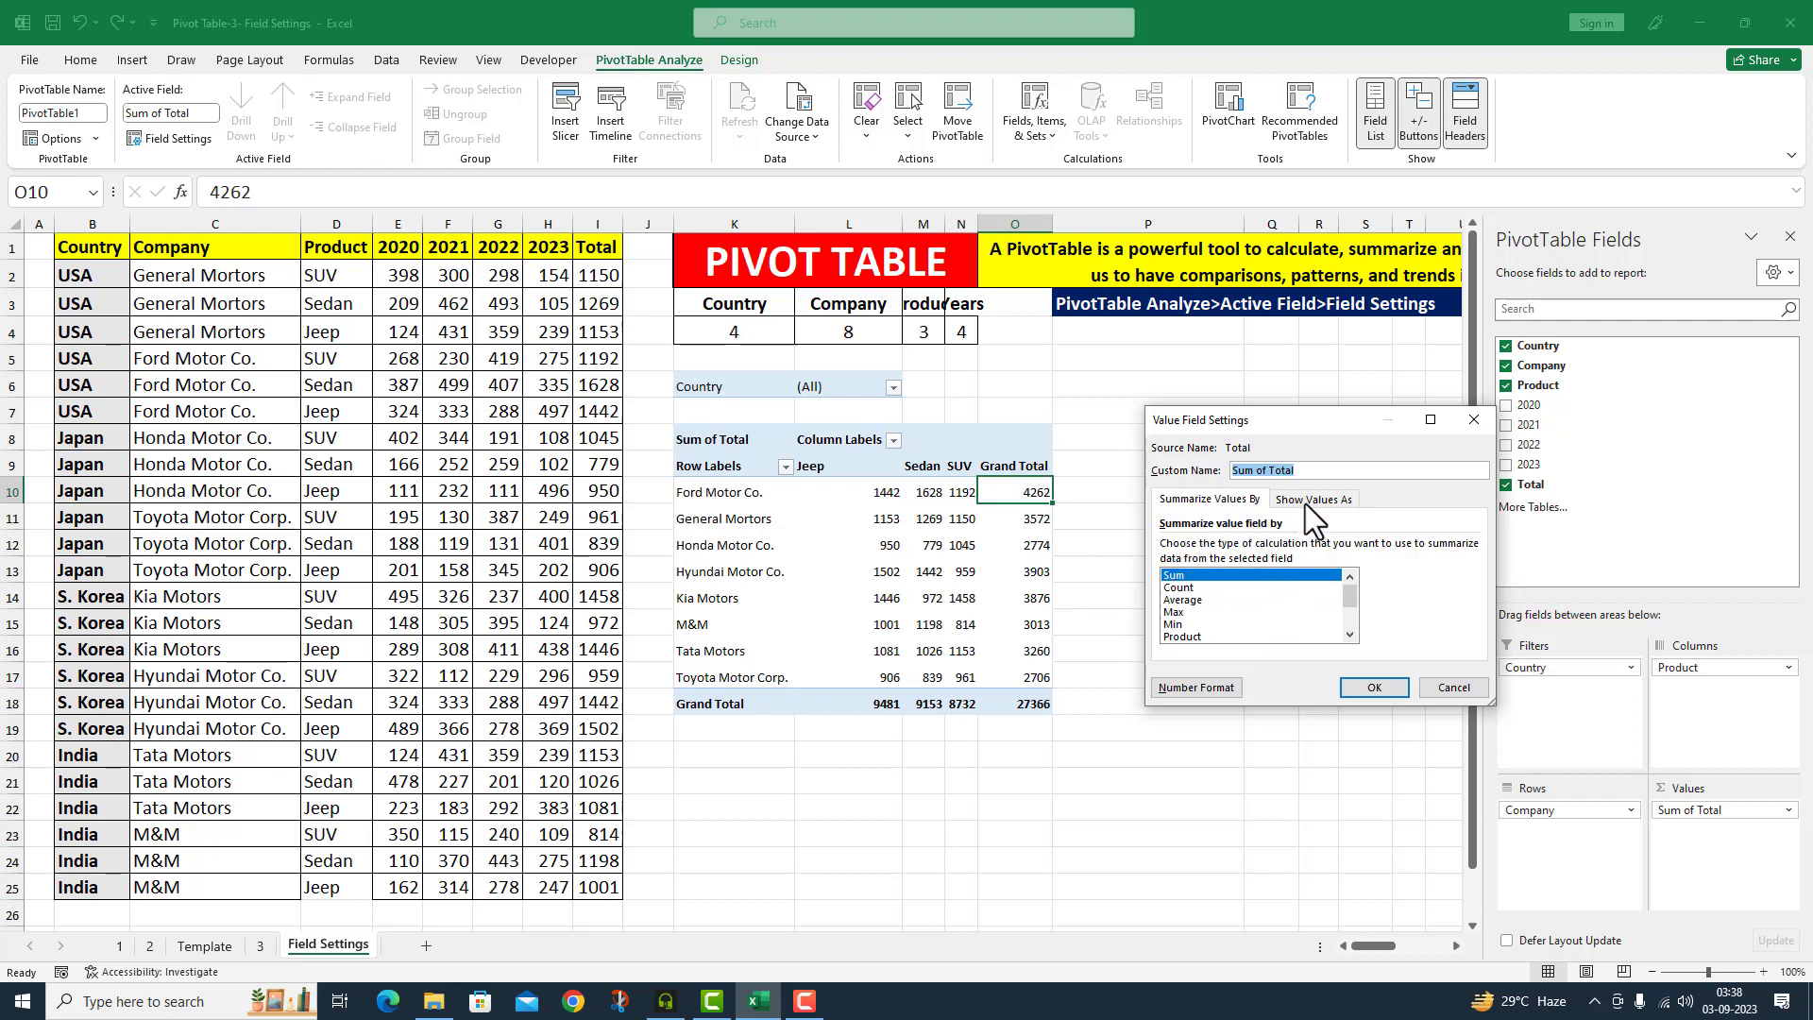
click(1339, 500)
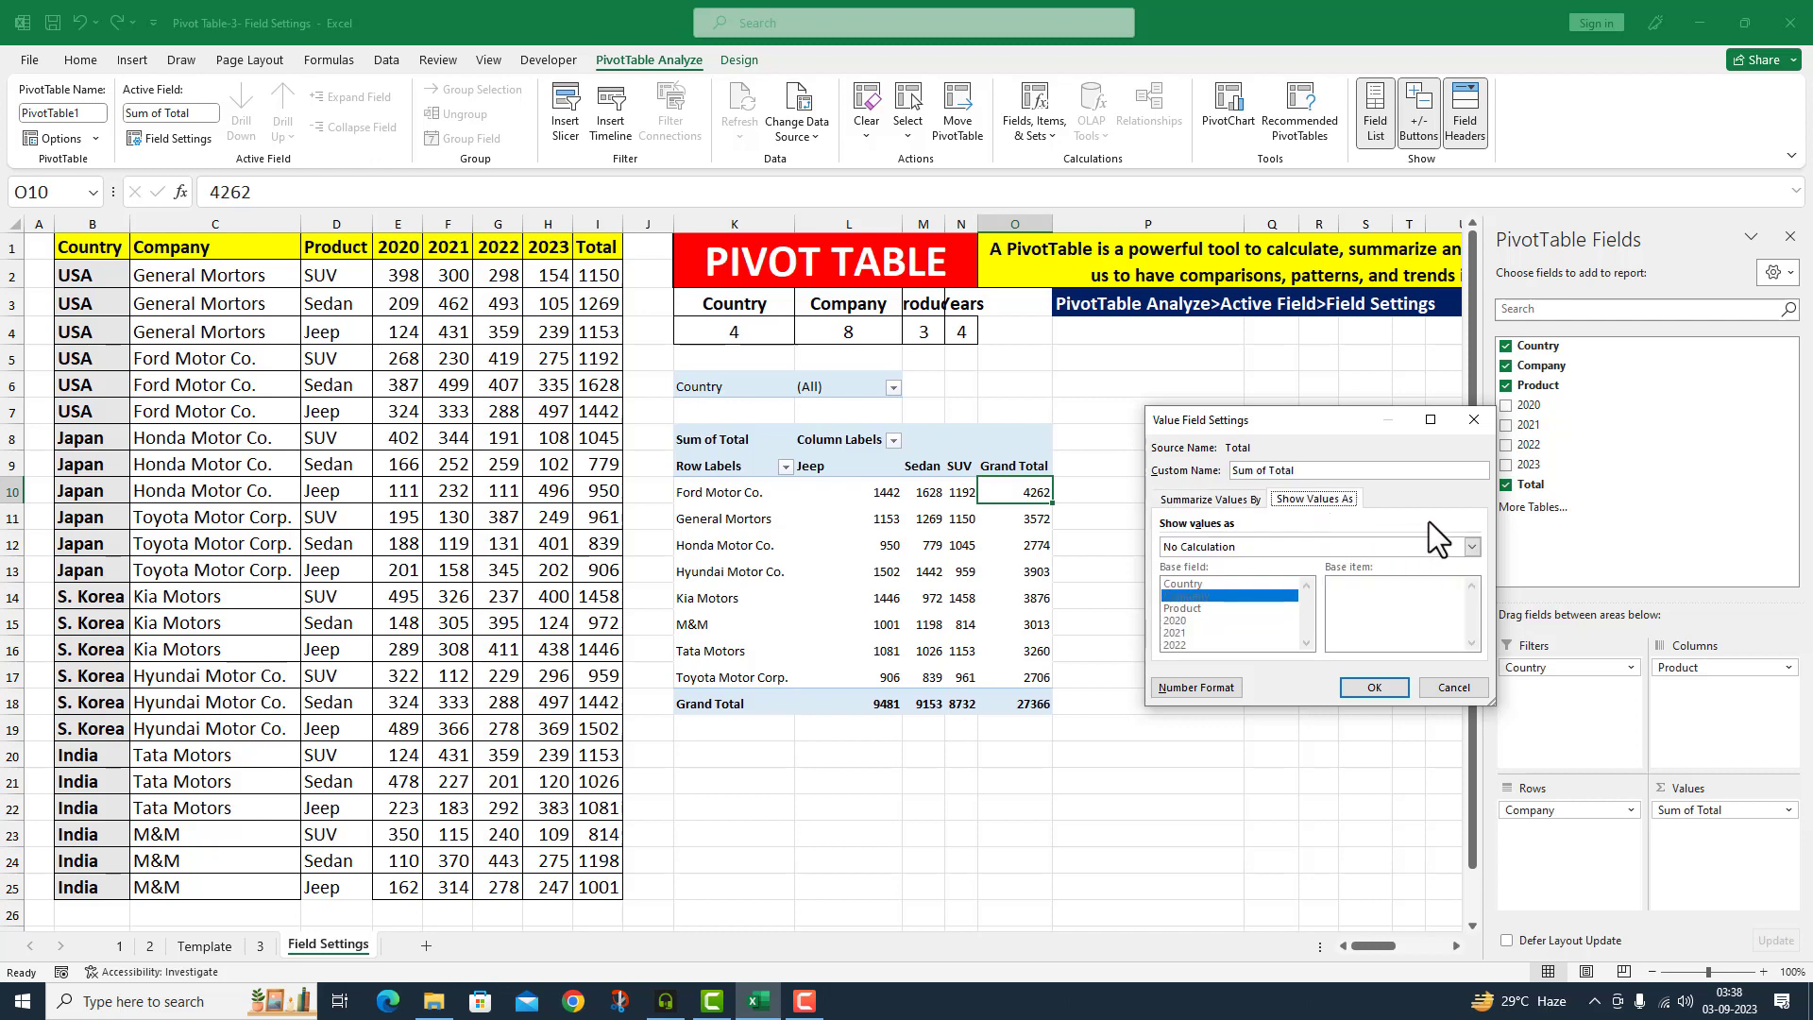
click(1473, 548)
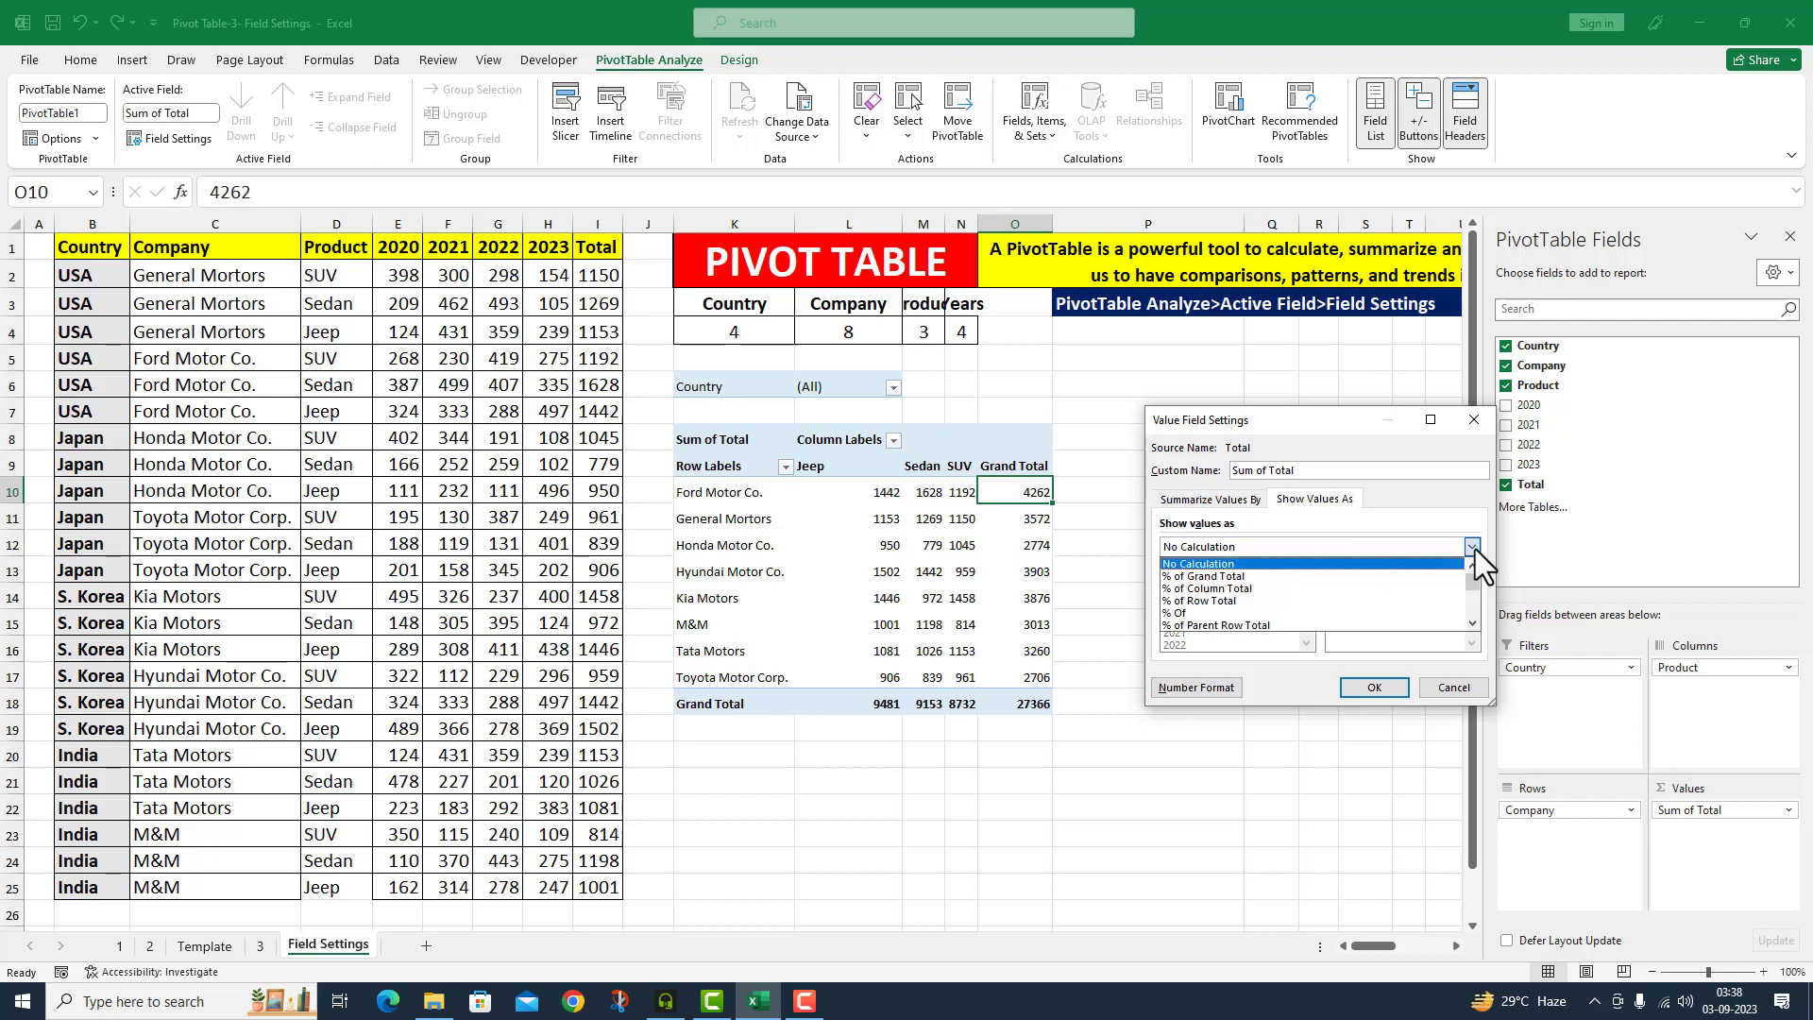
click(1239, 578)
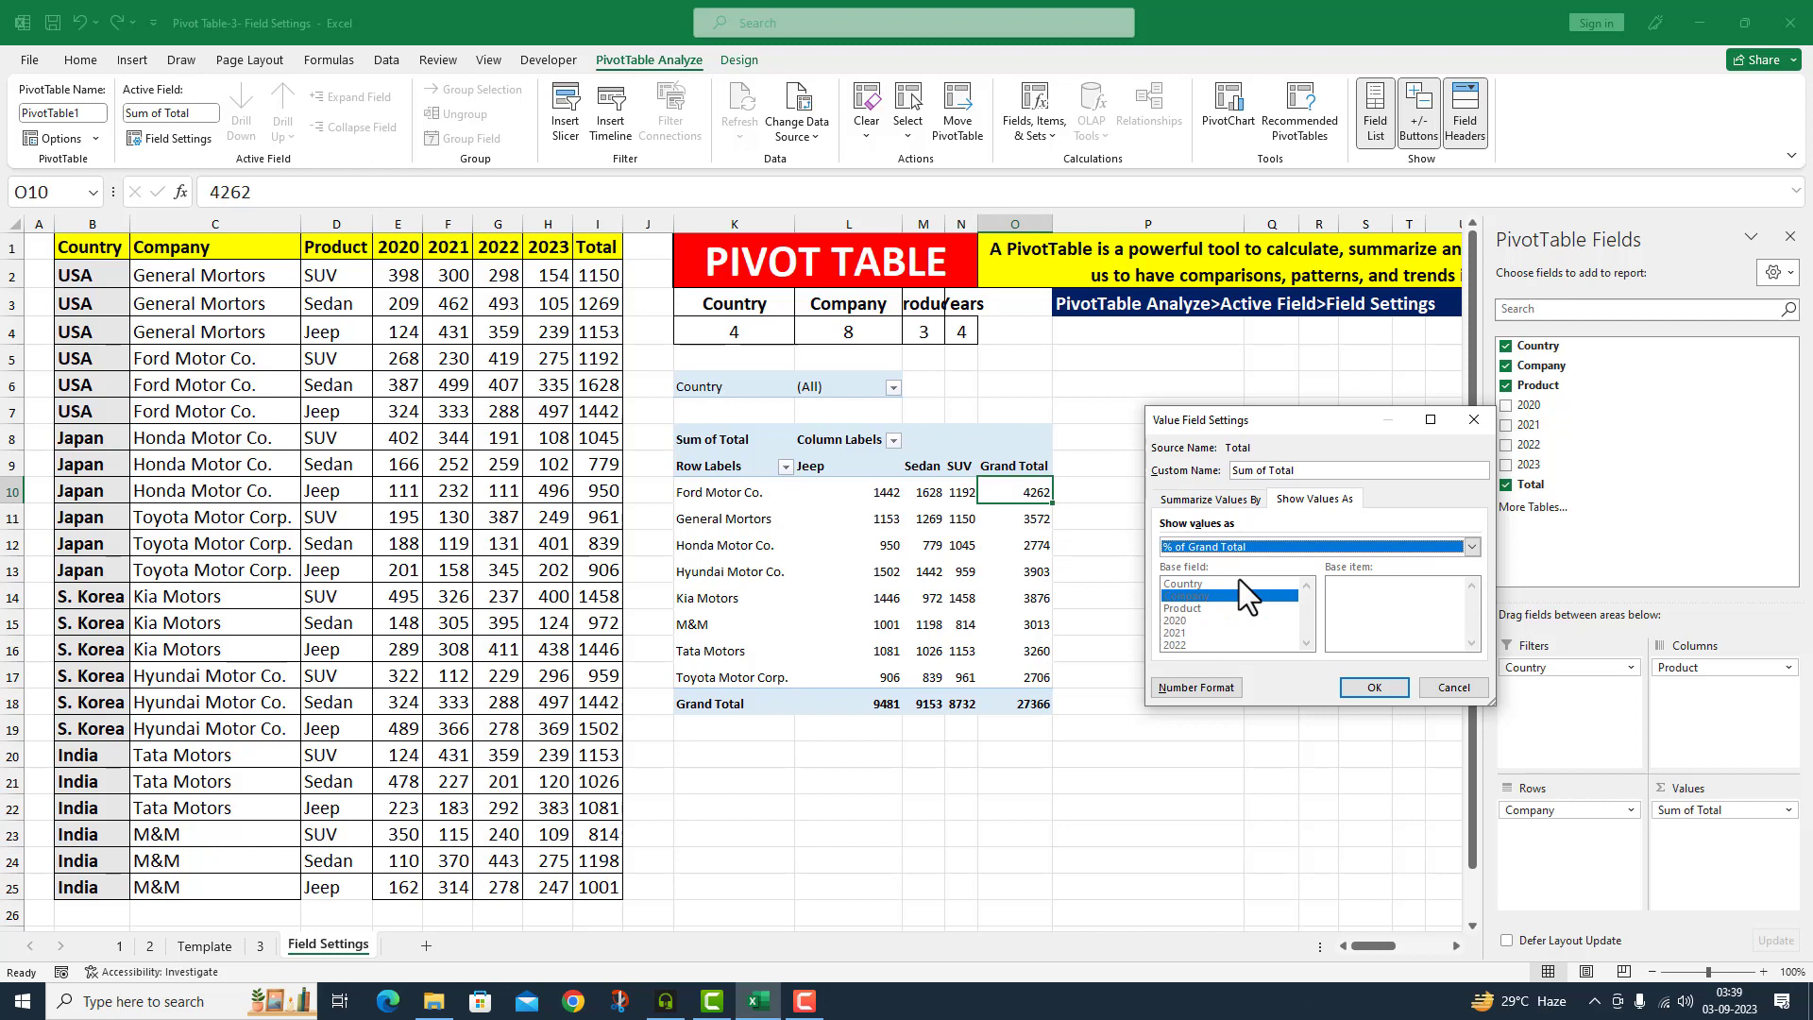
click(1396, 686)
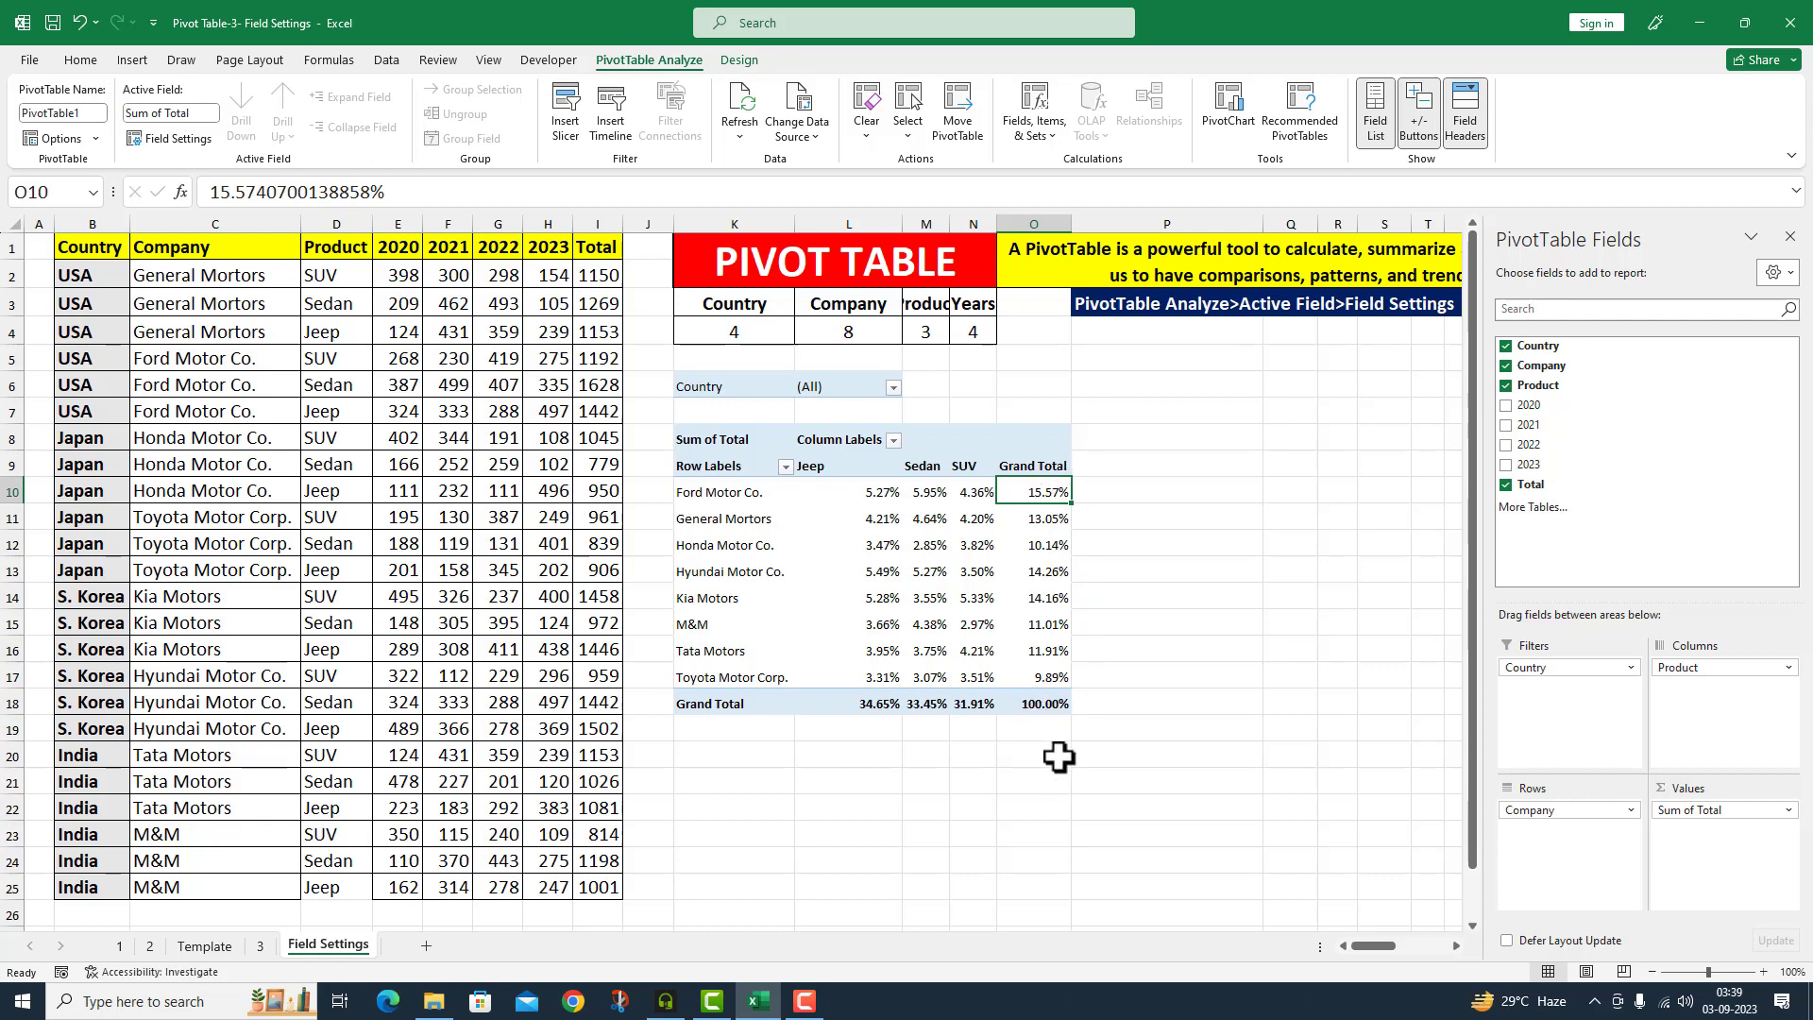
key(ctrl+z)
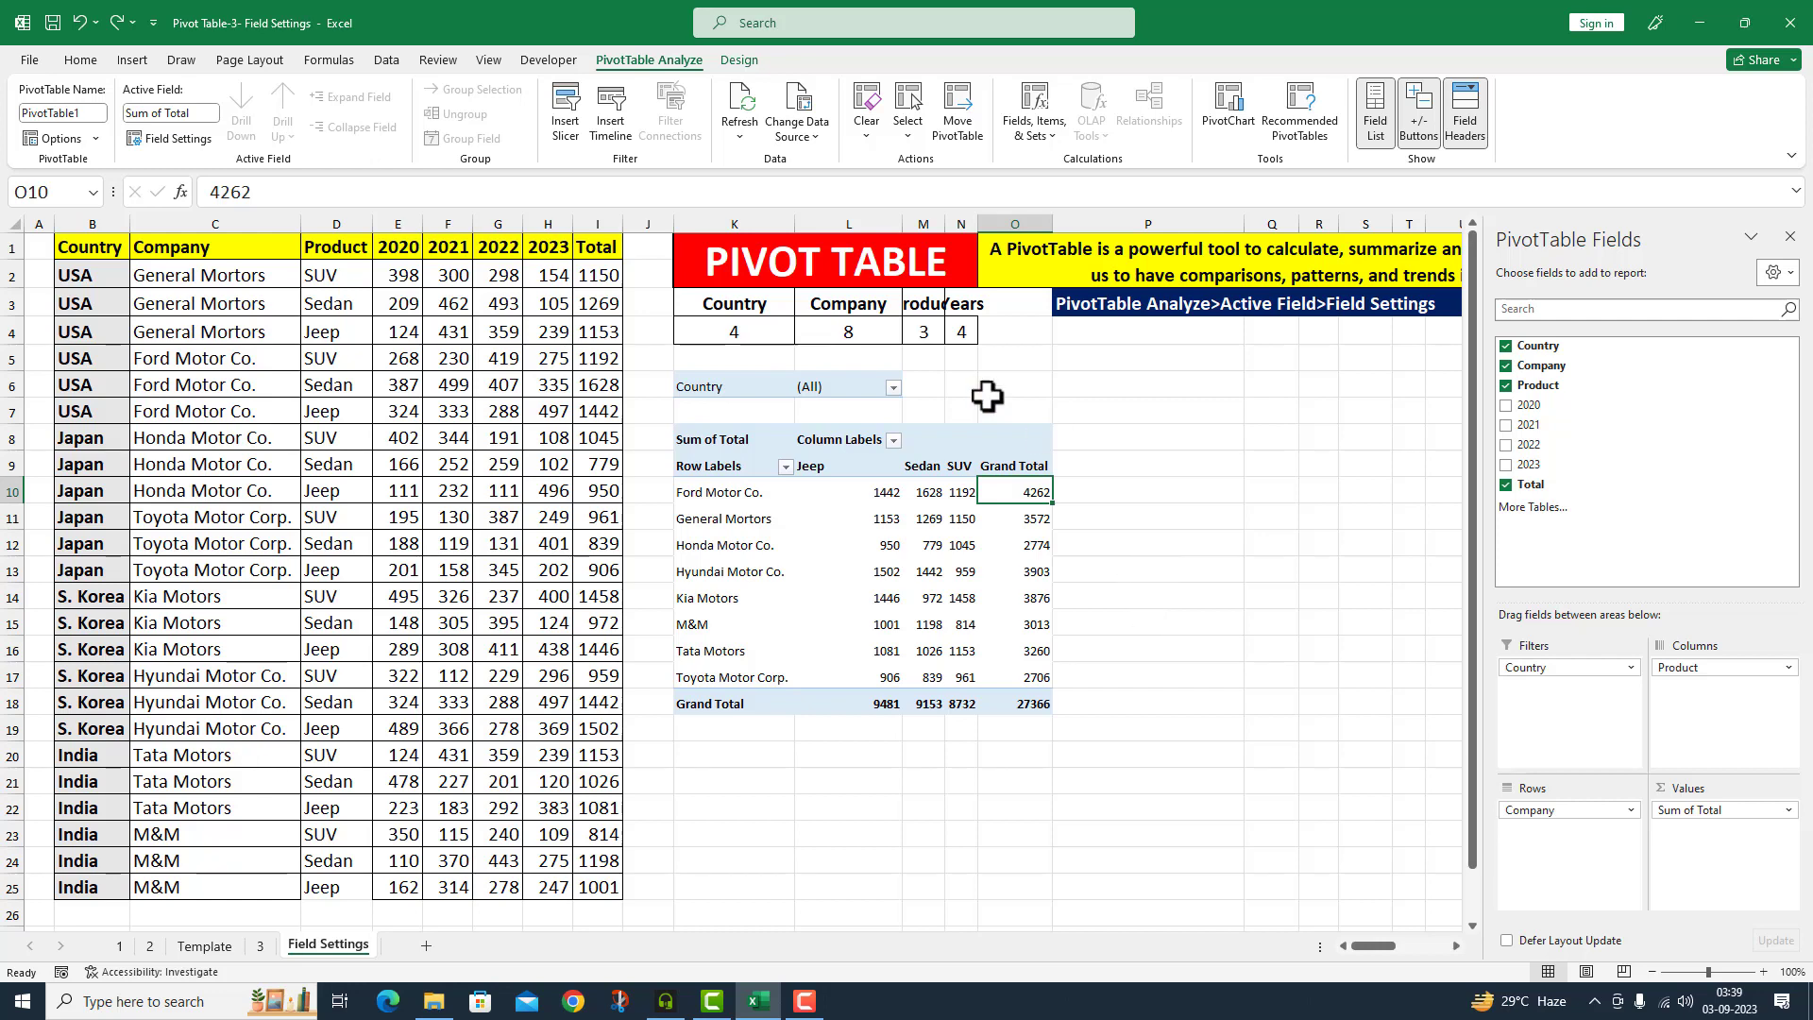
Show the PivotTable's Total values as % of Column Total, and undo the change
click(172, 139)
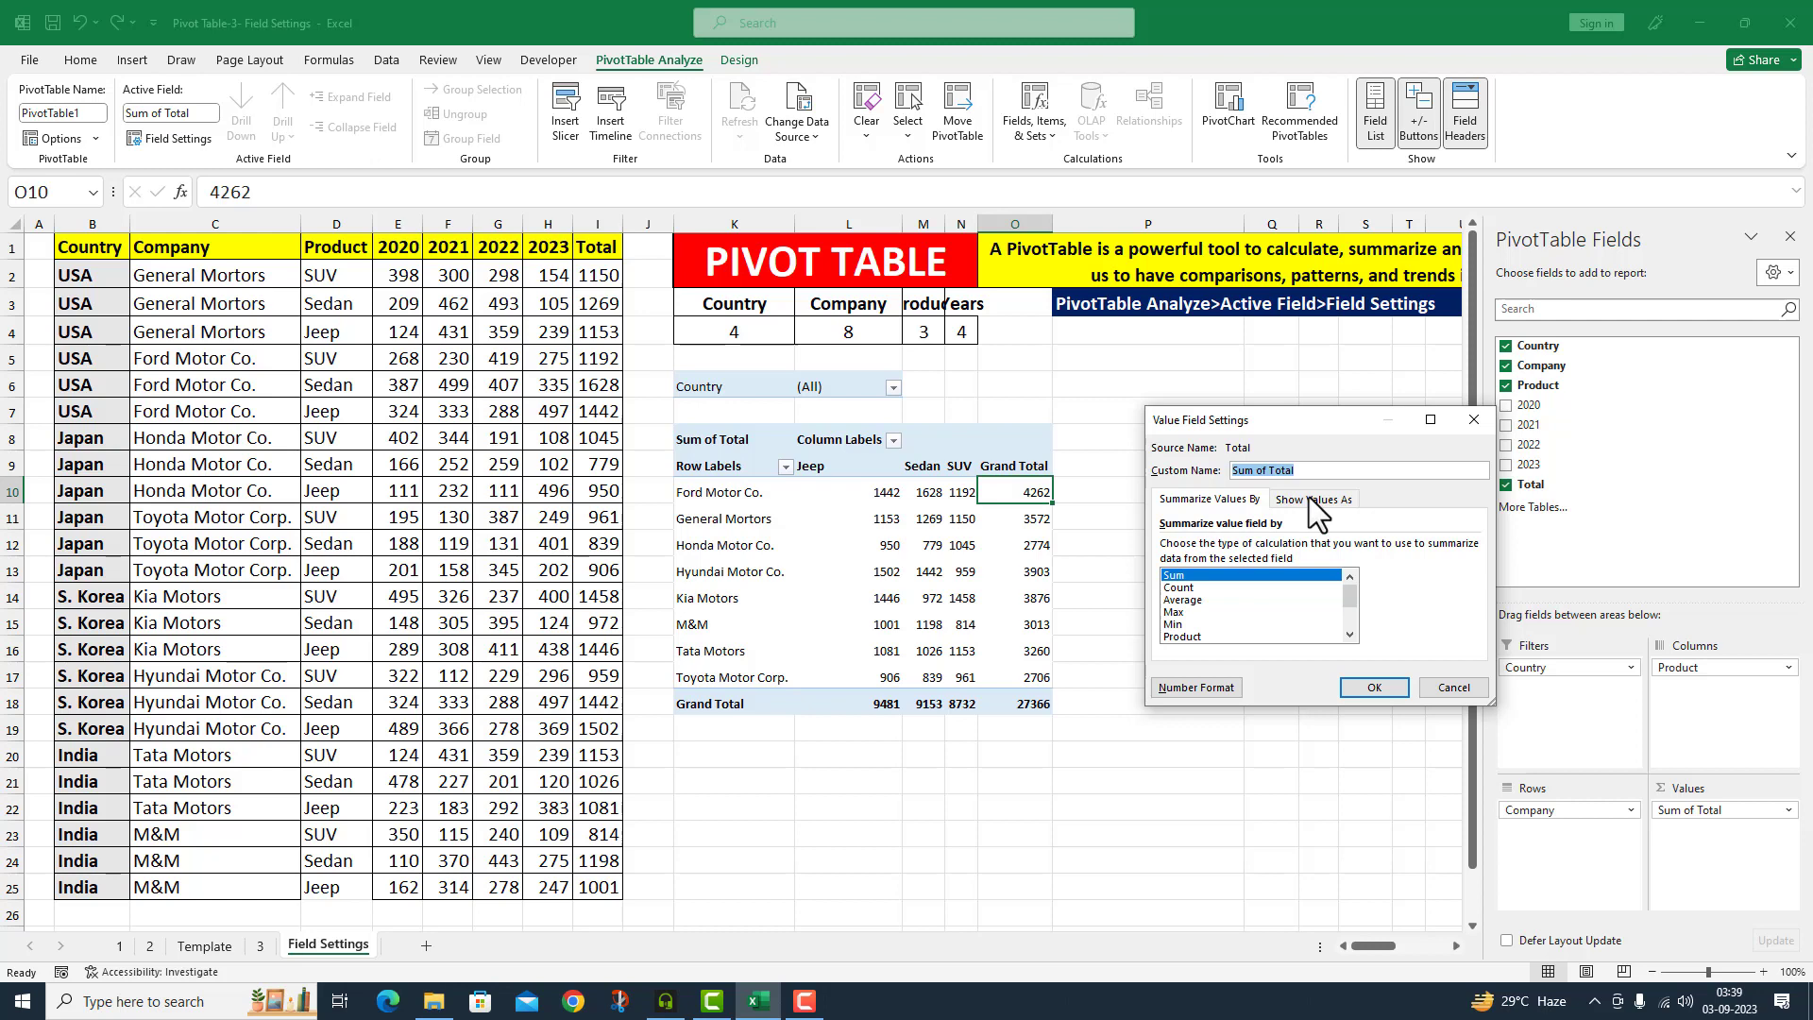
click(1309, 499)
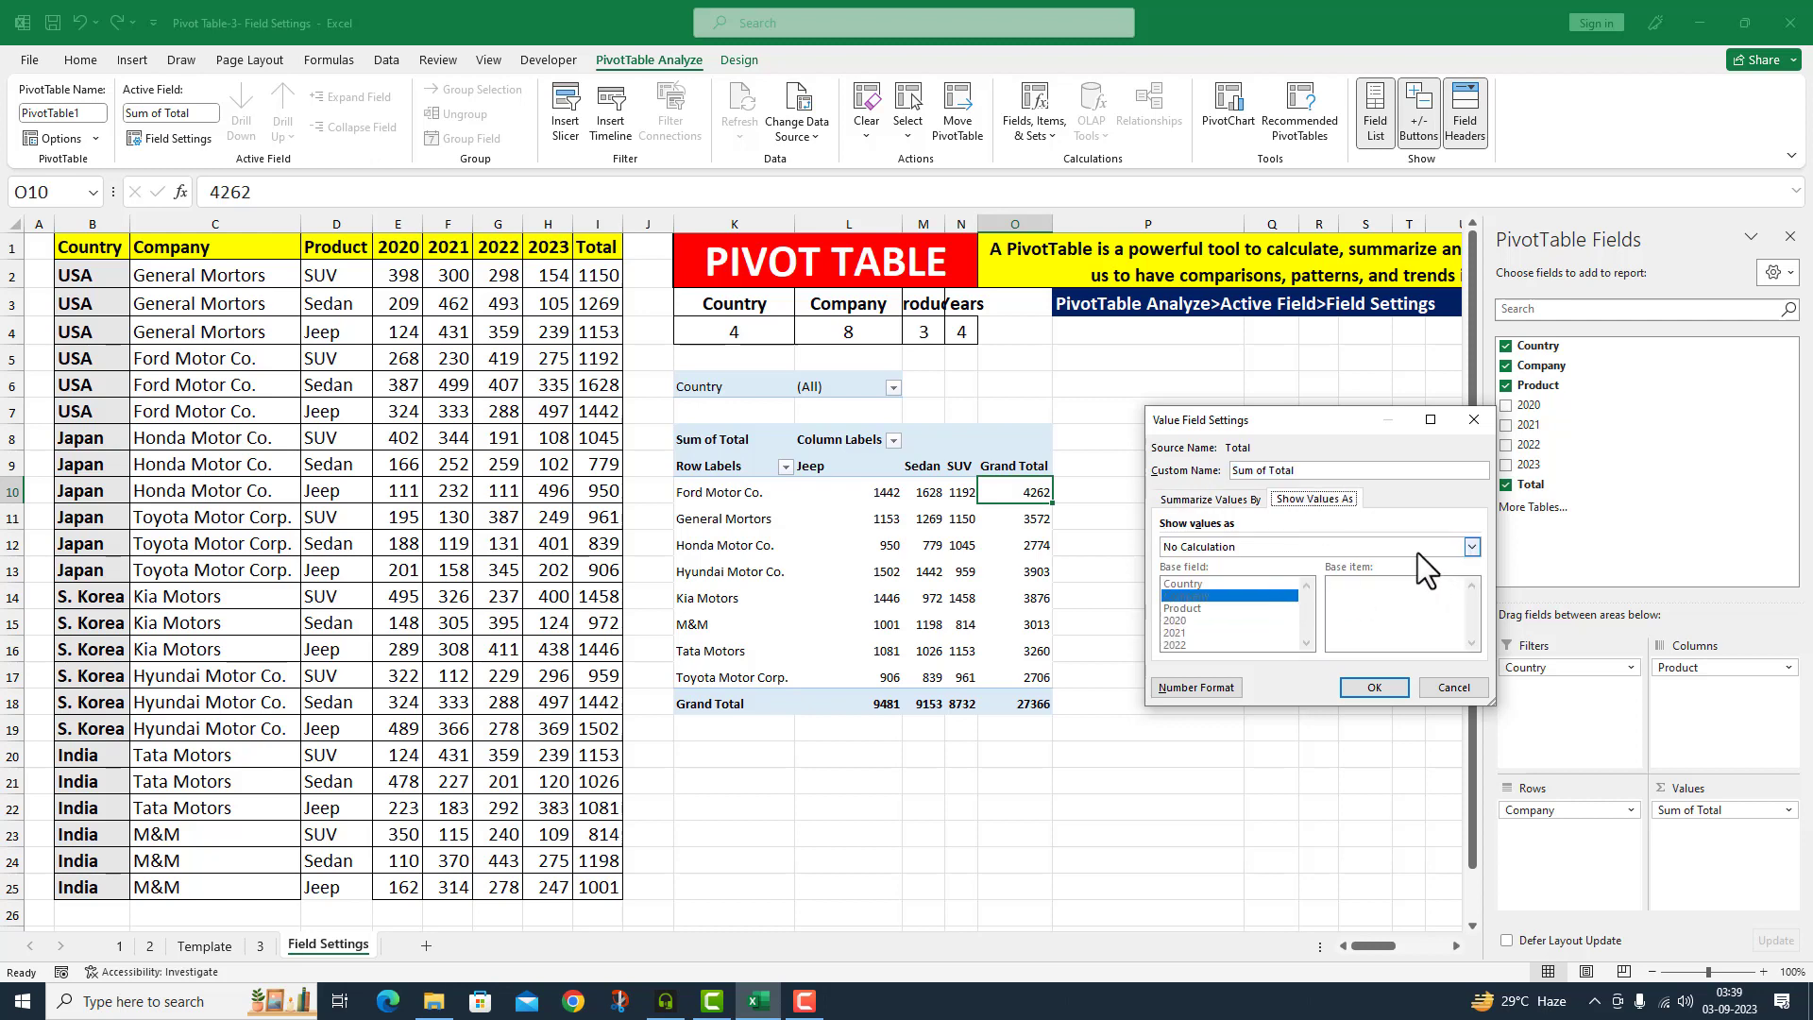
click(1470, 546)
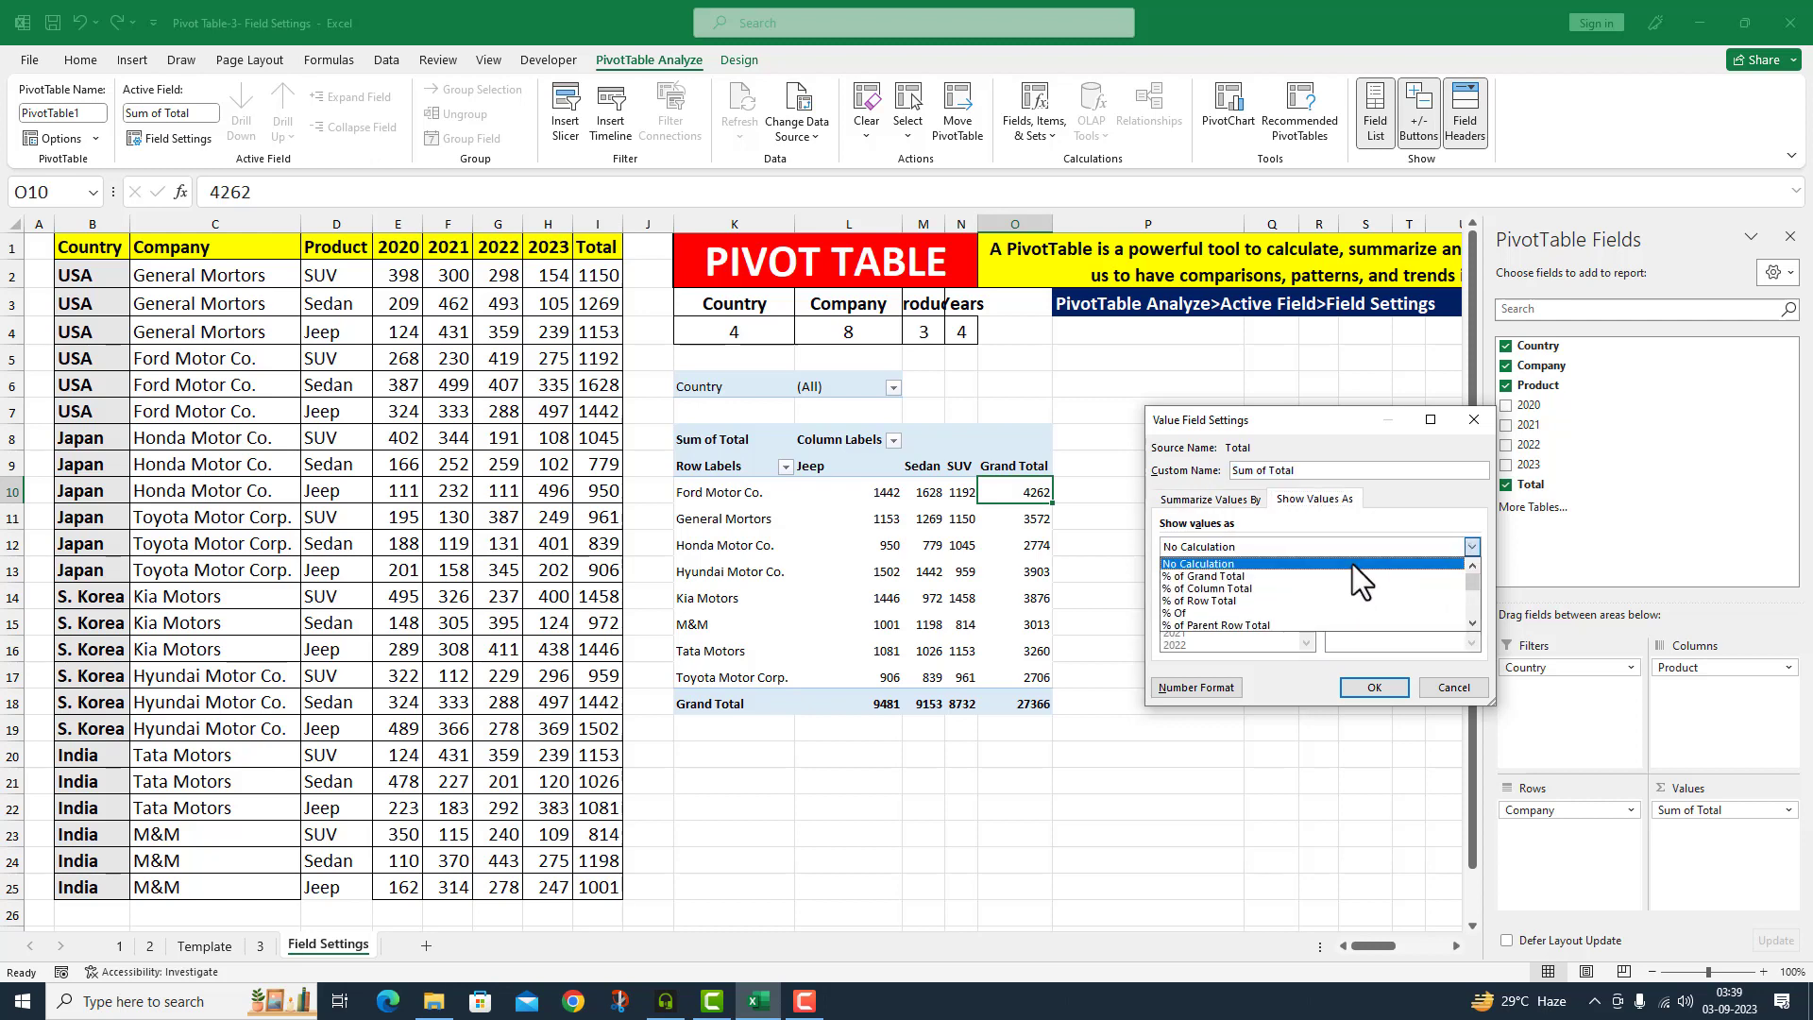
click(1238, 587)
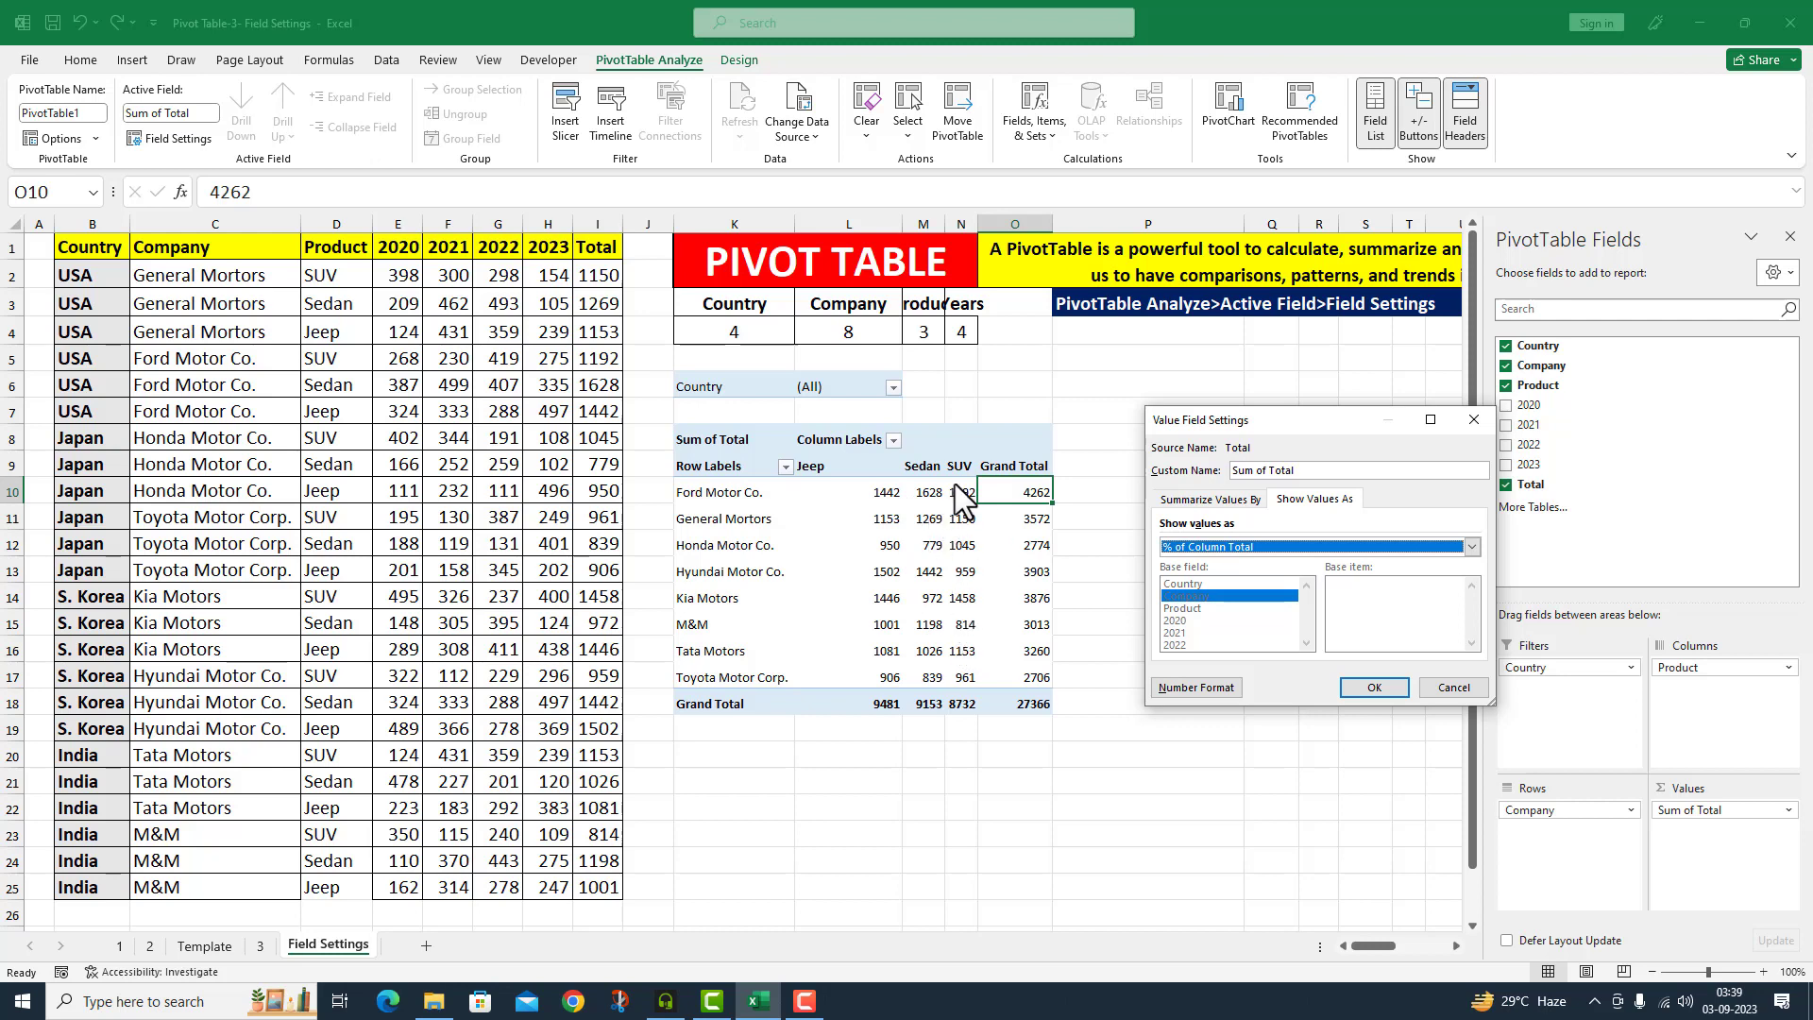
click(1373, 687)
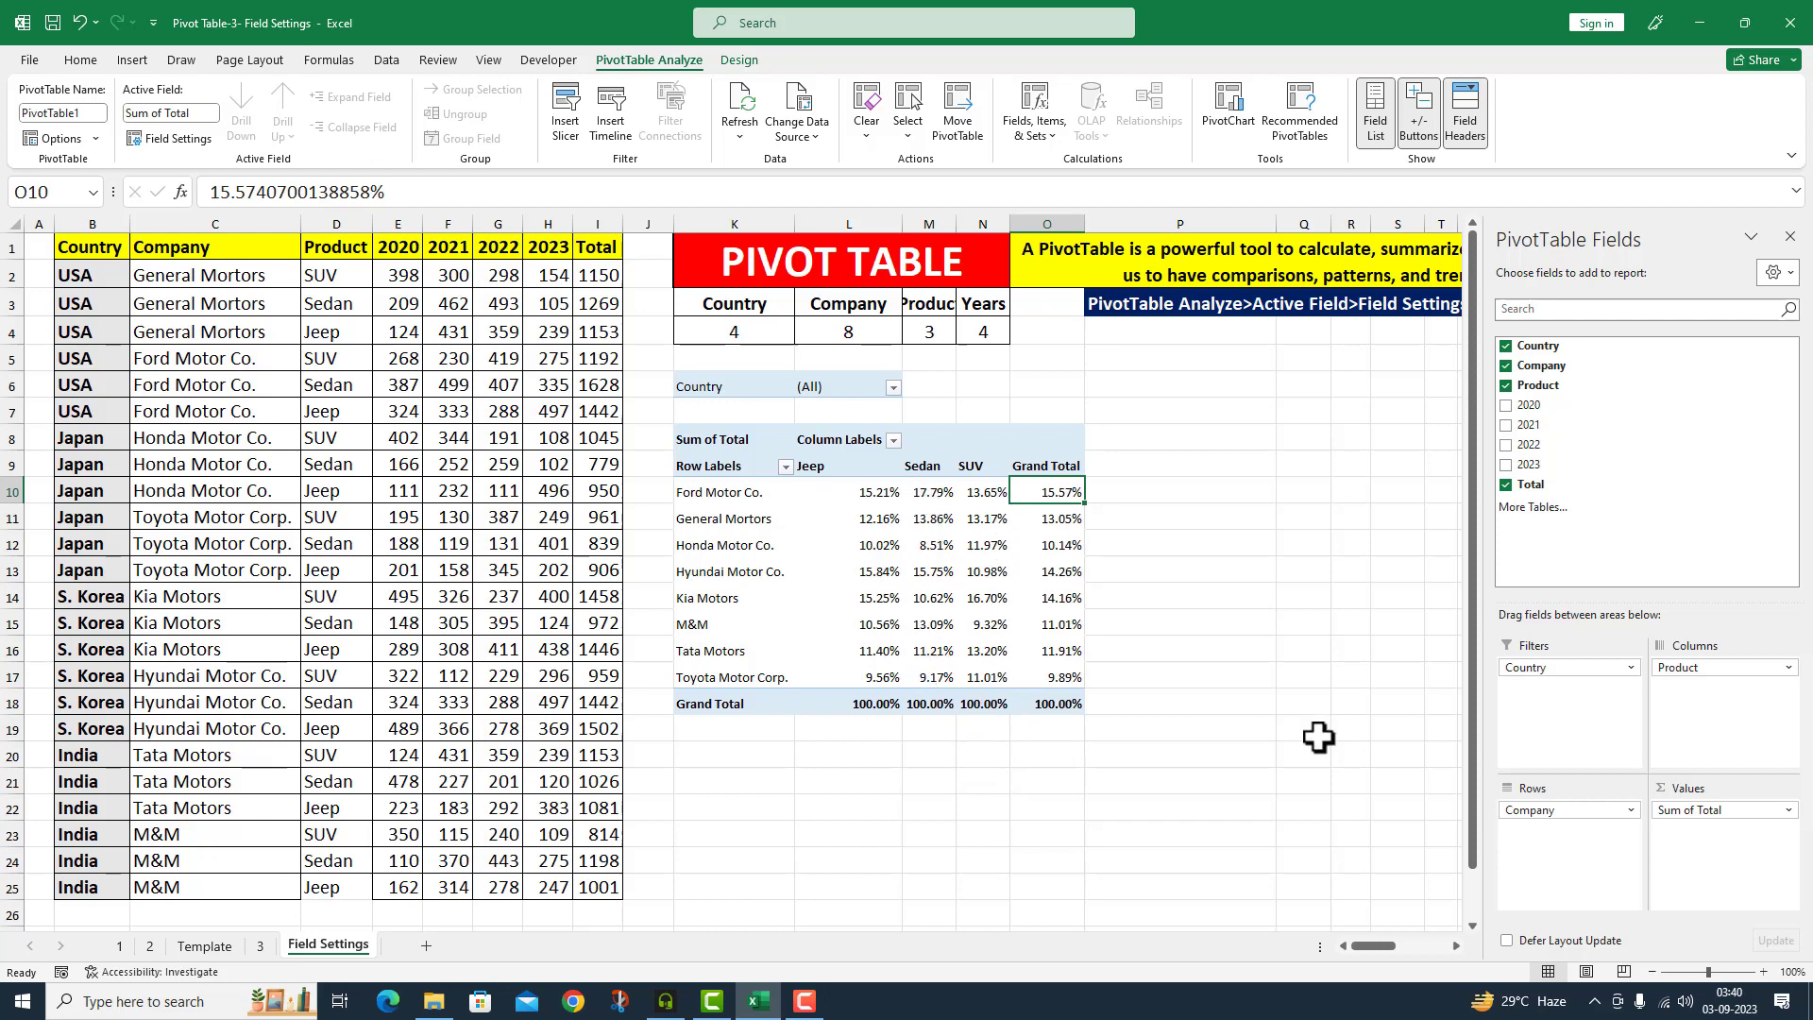
key(ctrl+z)
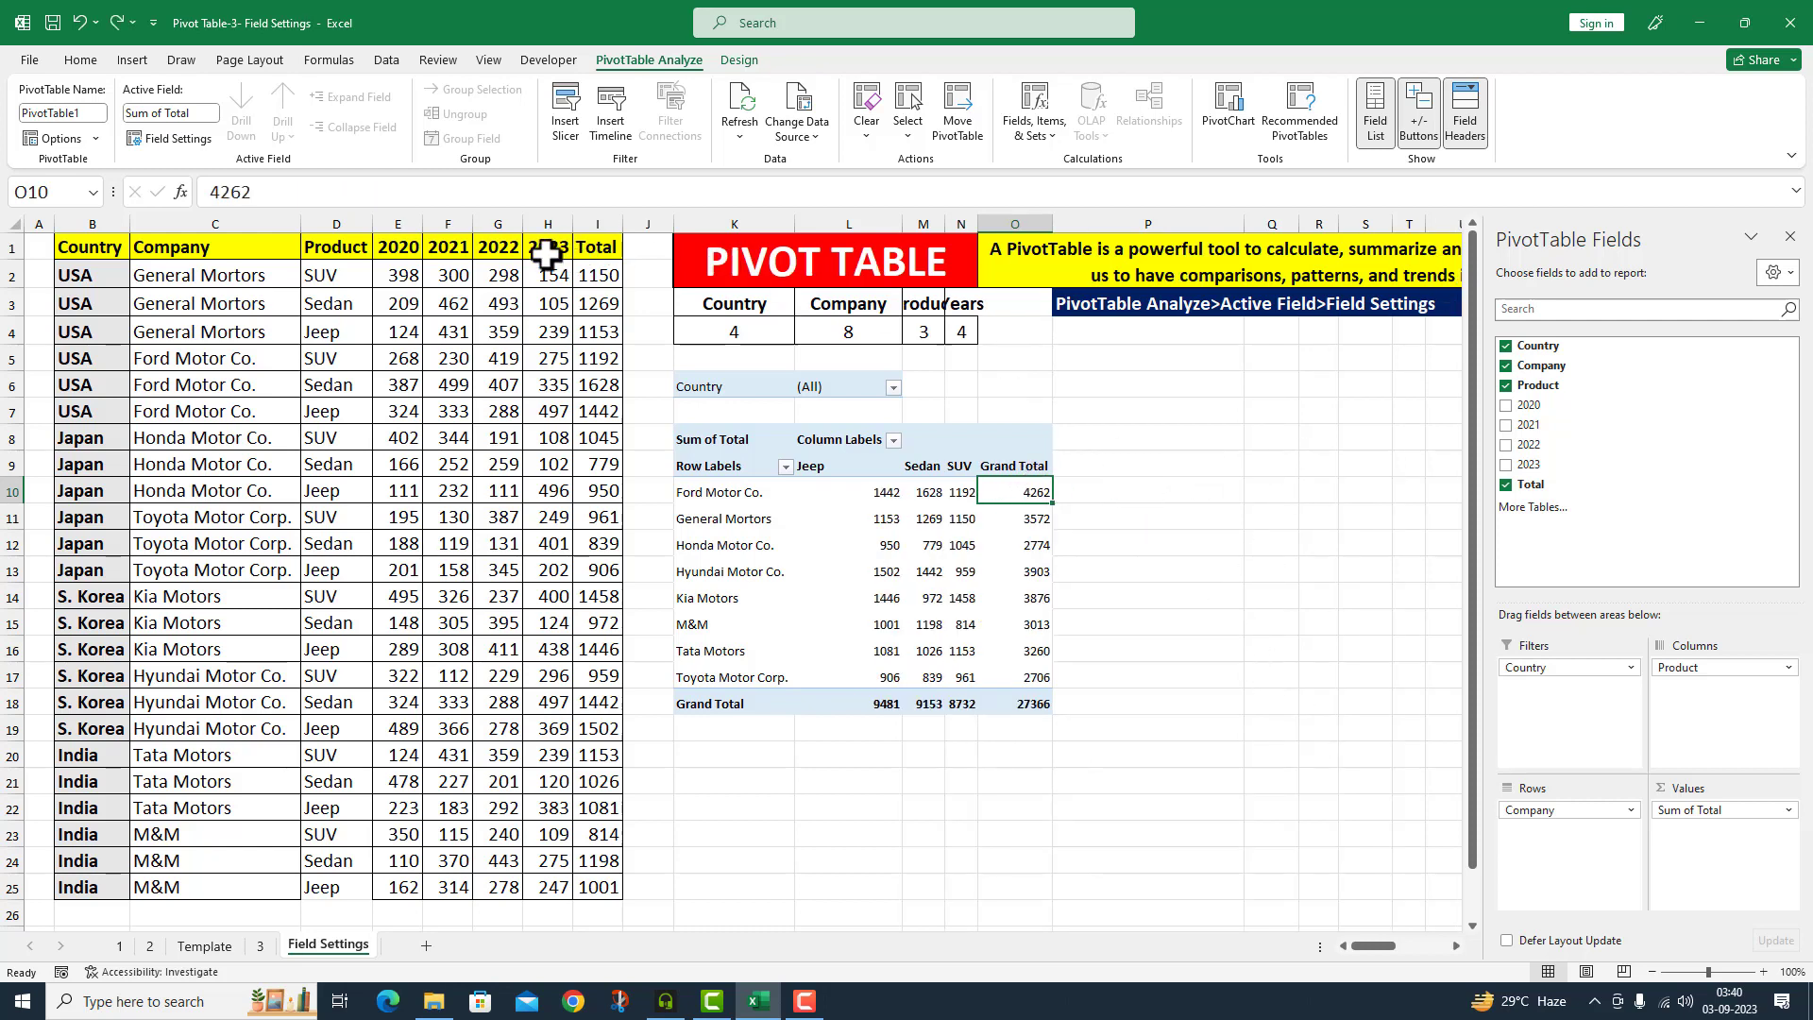
Show the PivotTable's Total values as % of Row Total, and select the SUV value in the General Mortors row
click(168, 142)
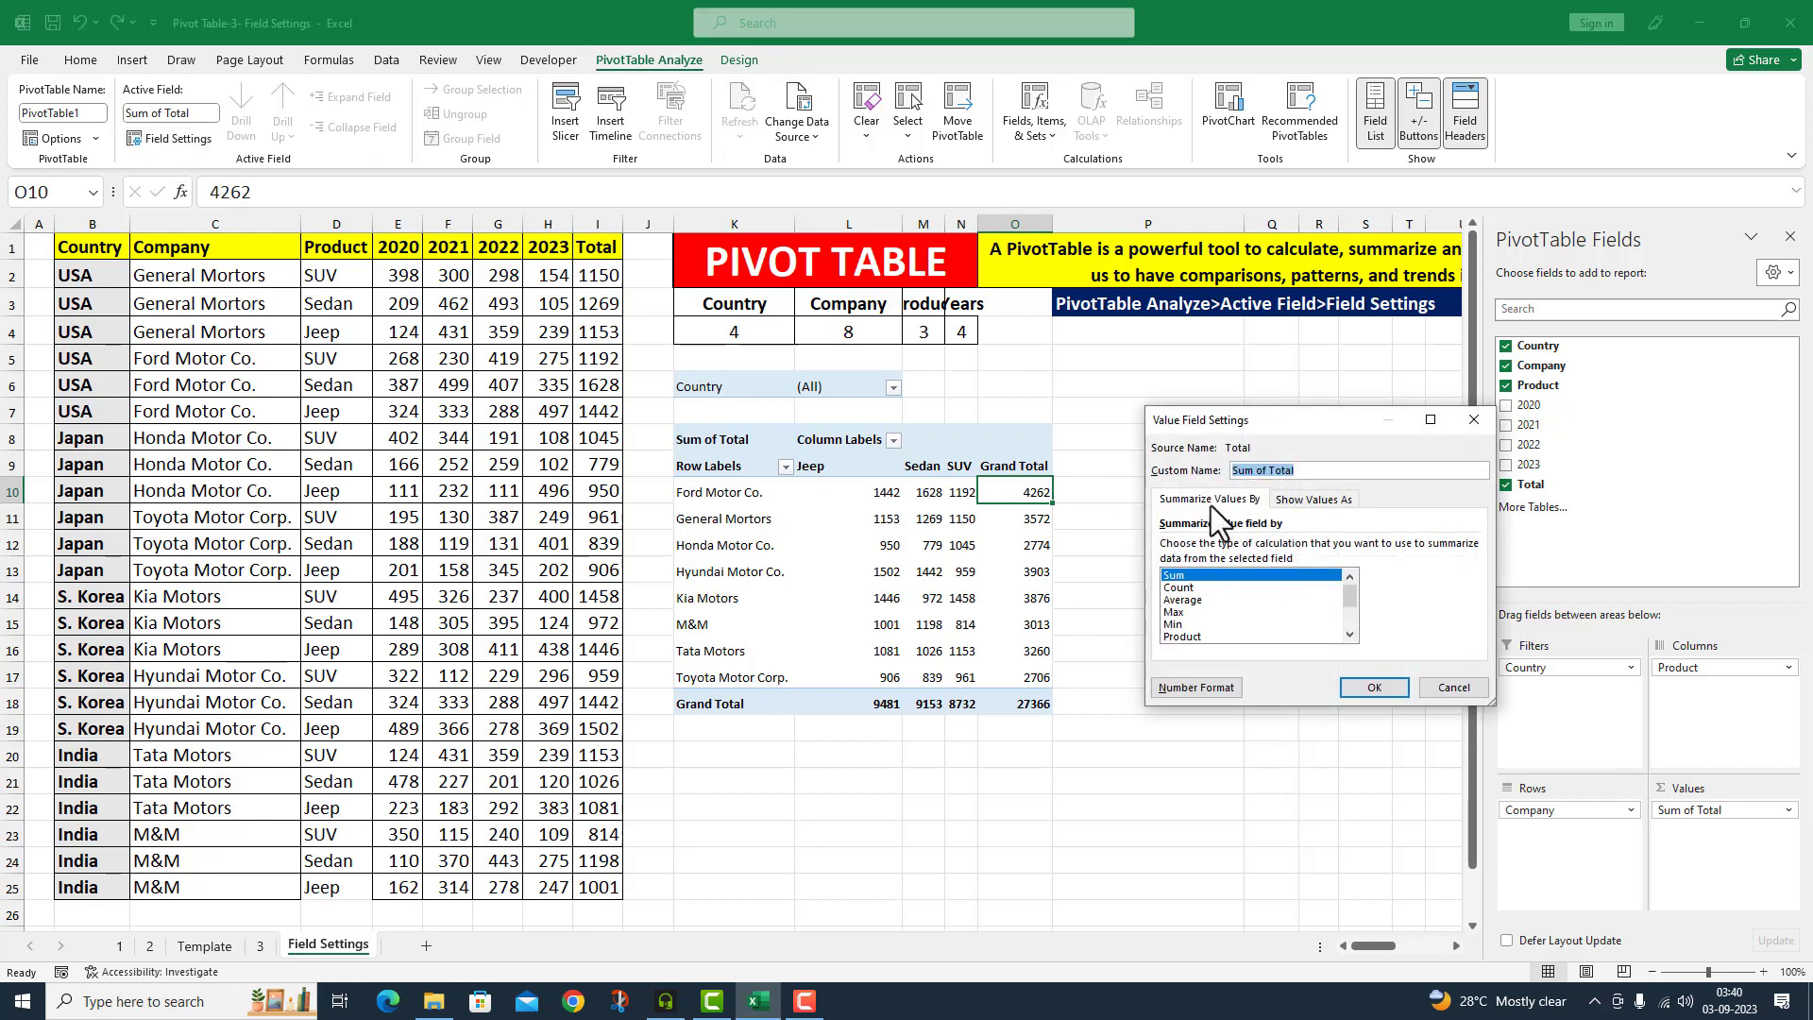
click(1345, 499)
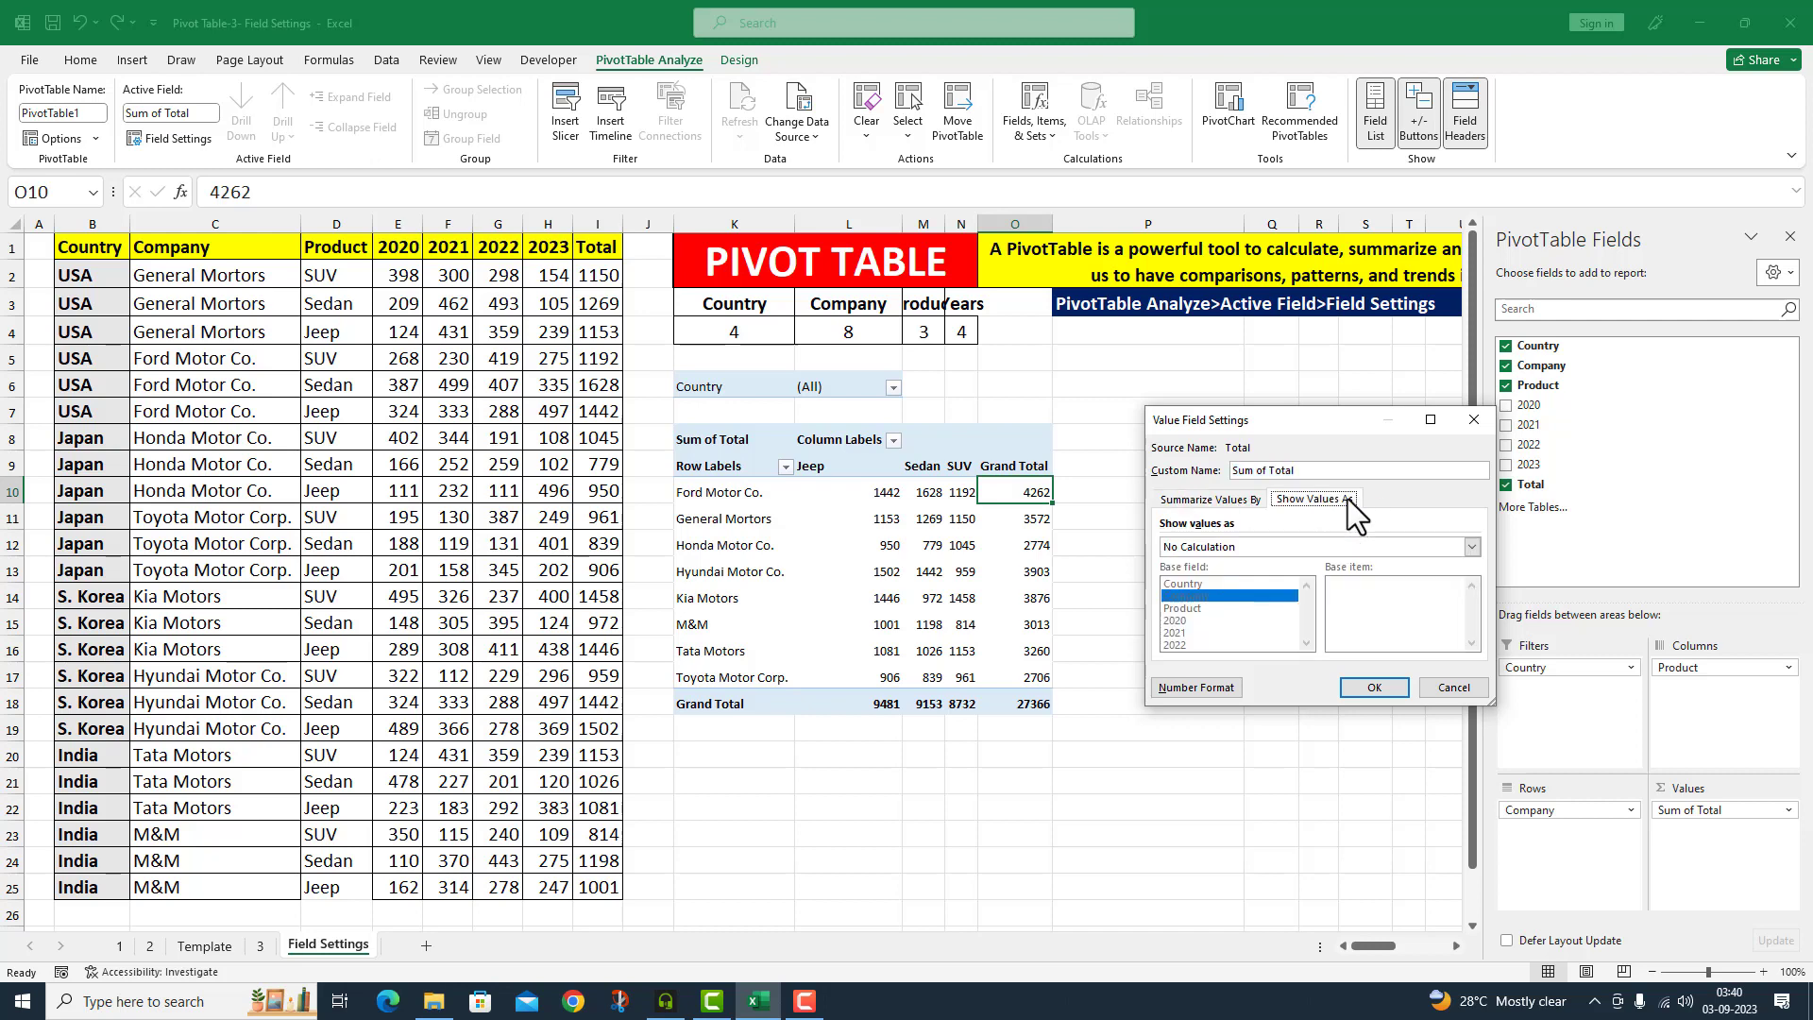
click(1471, 547)
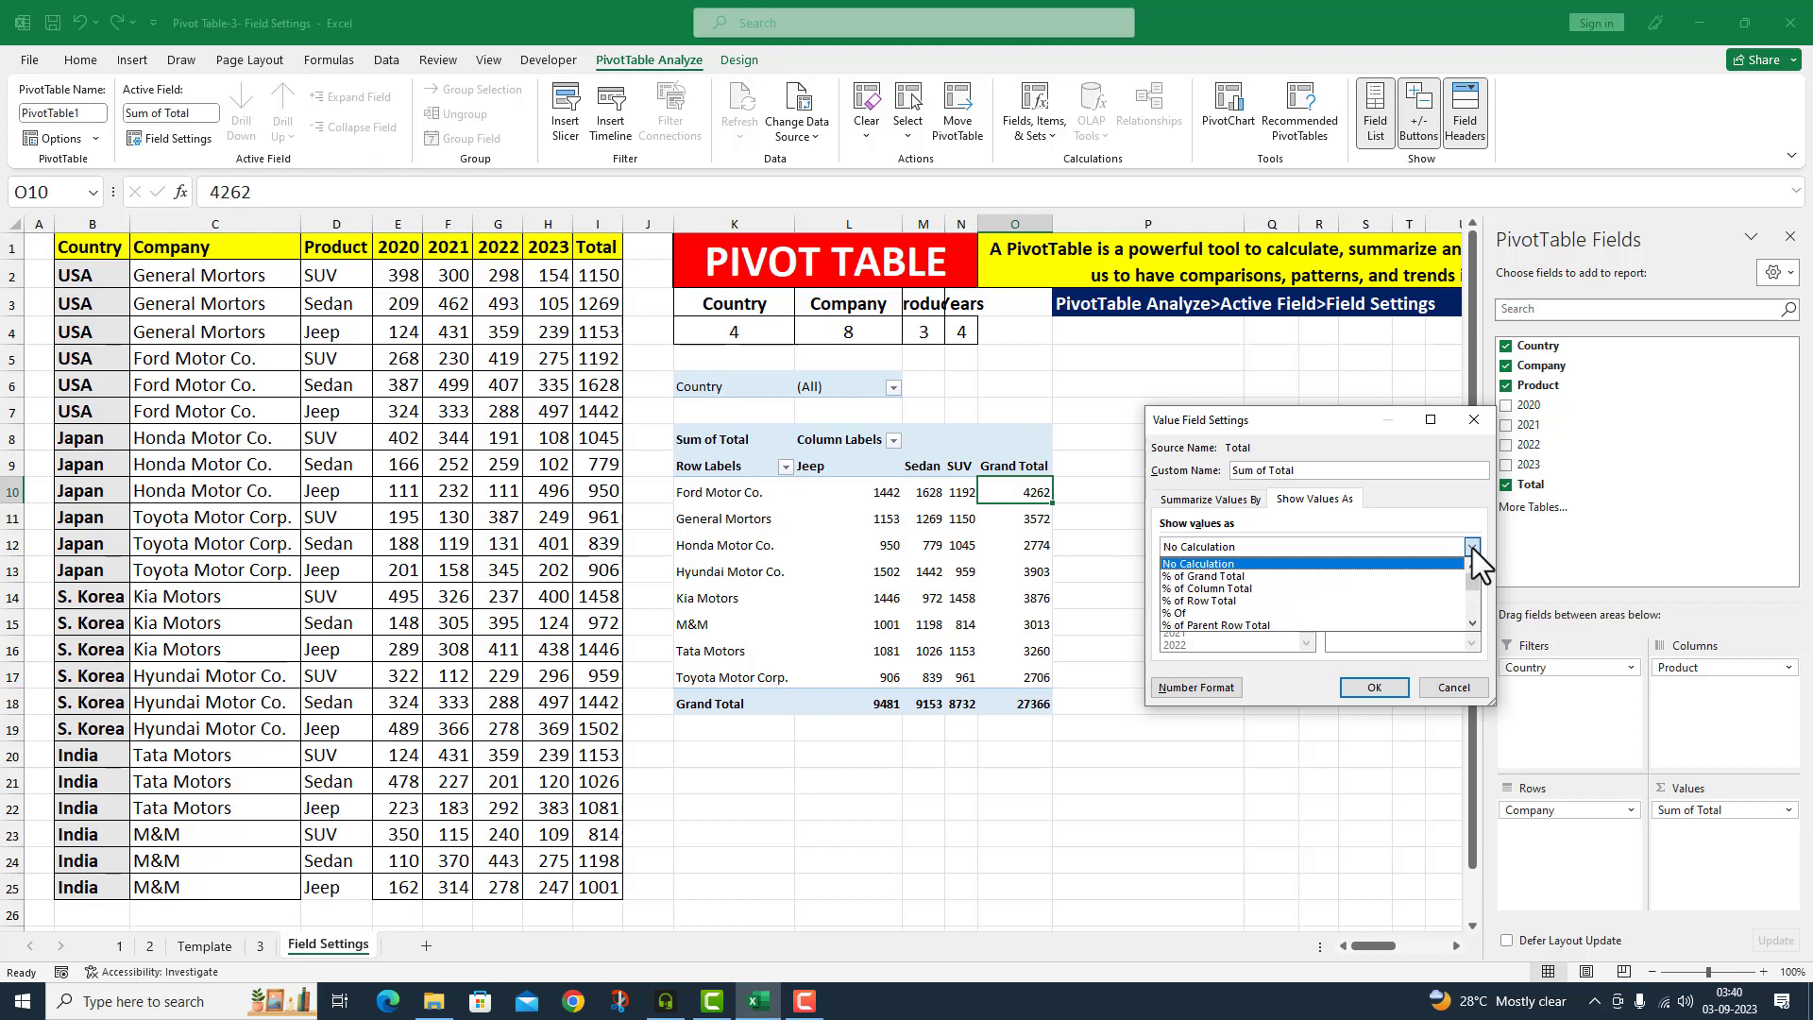
click(1220, 601)
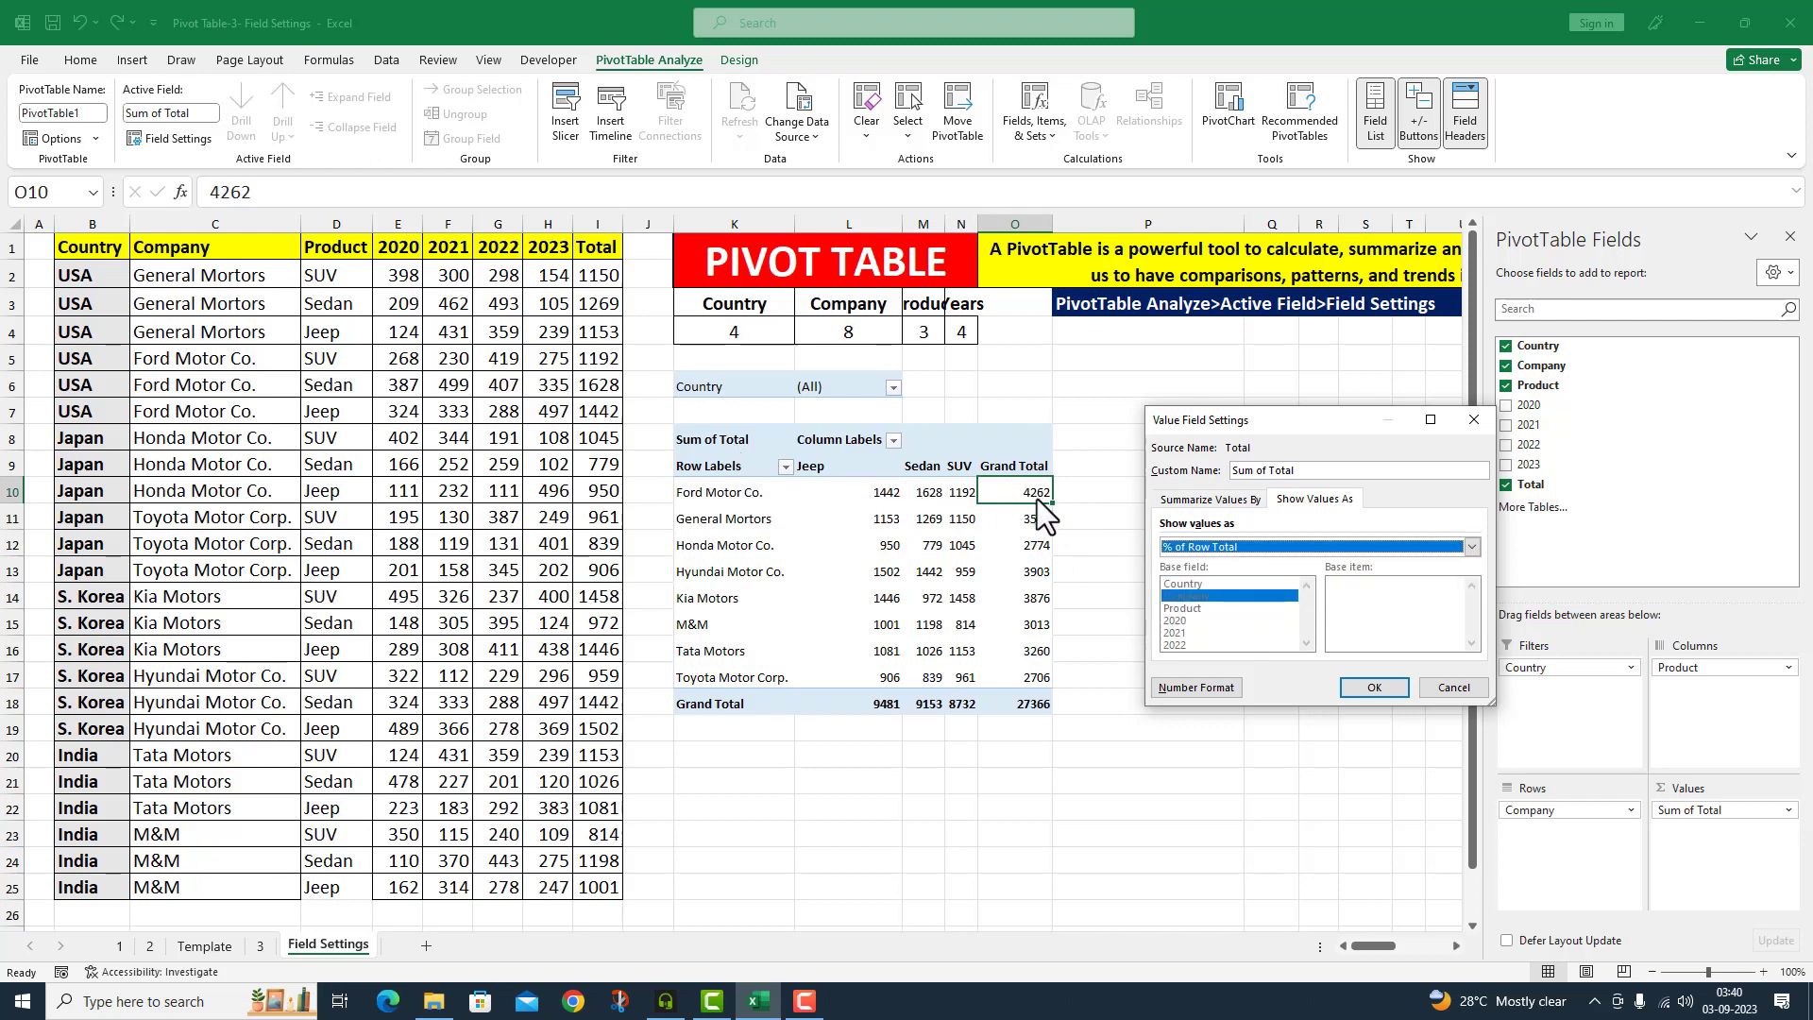
click(1392, 684)
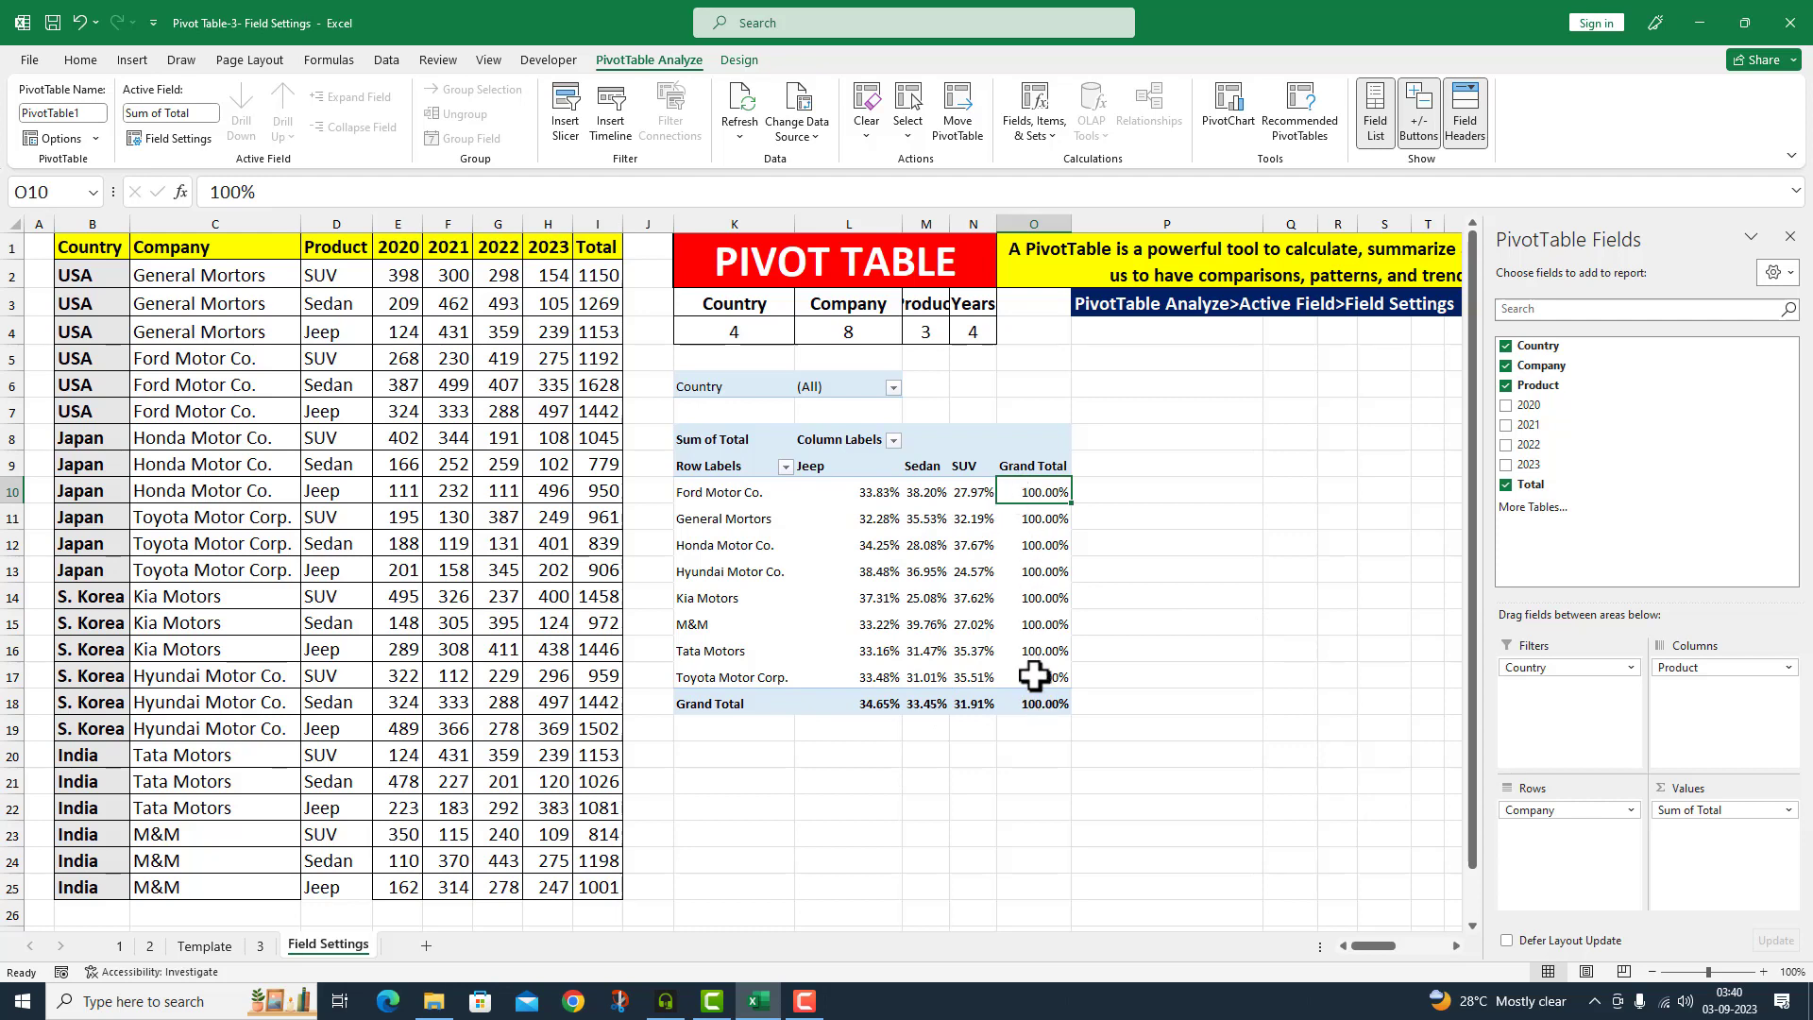
click(1303, 631)
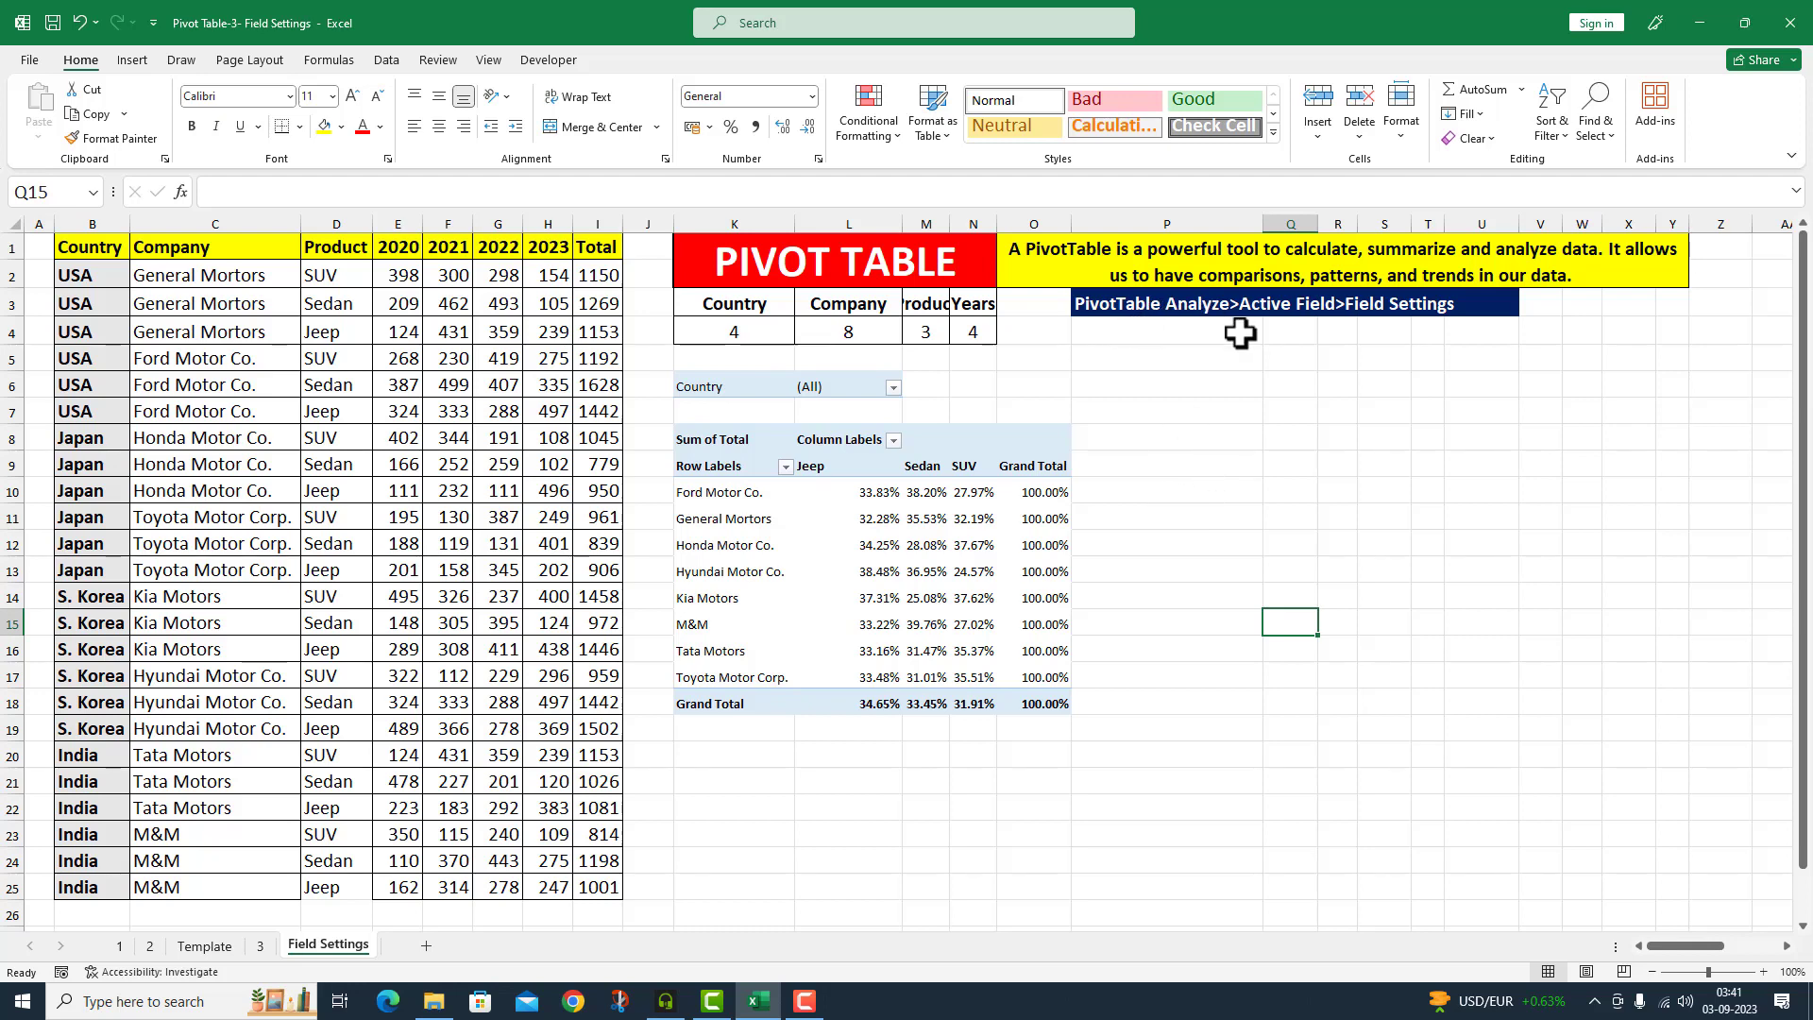
click(972, 519)
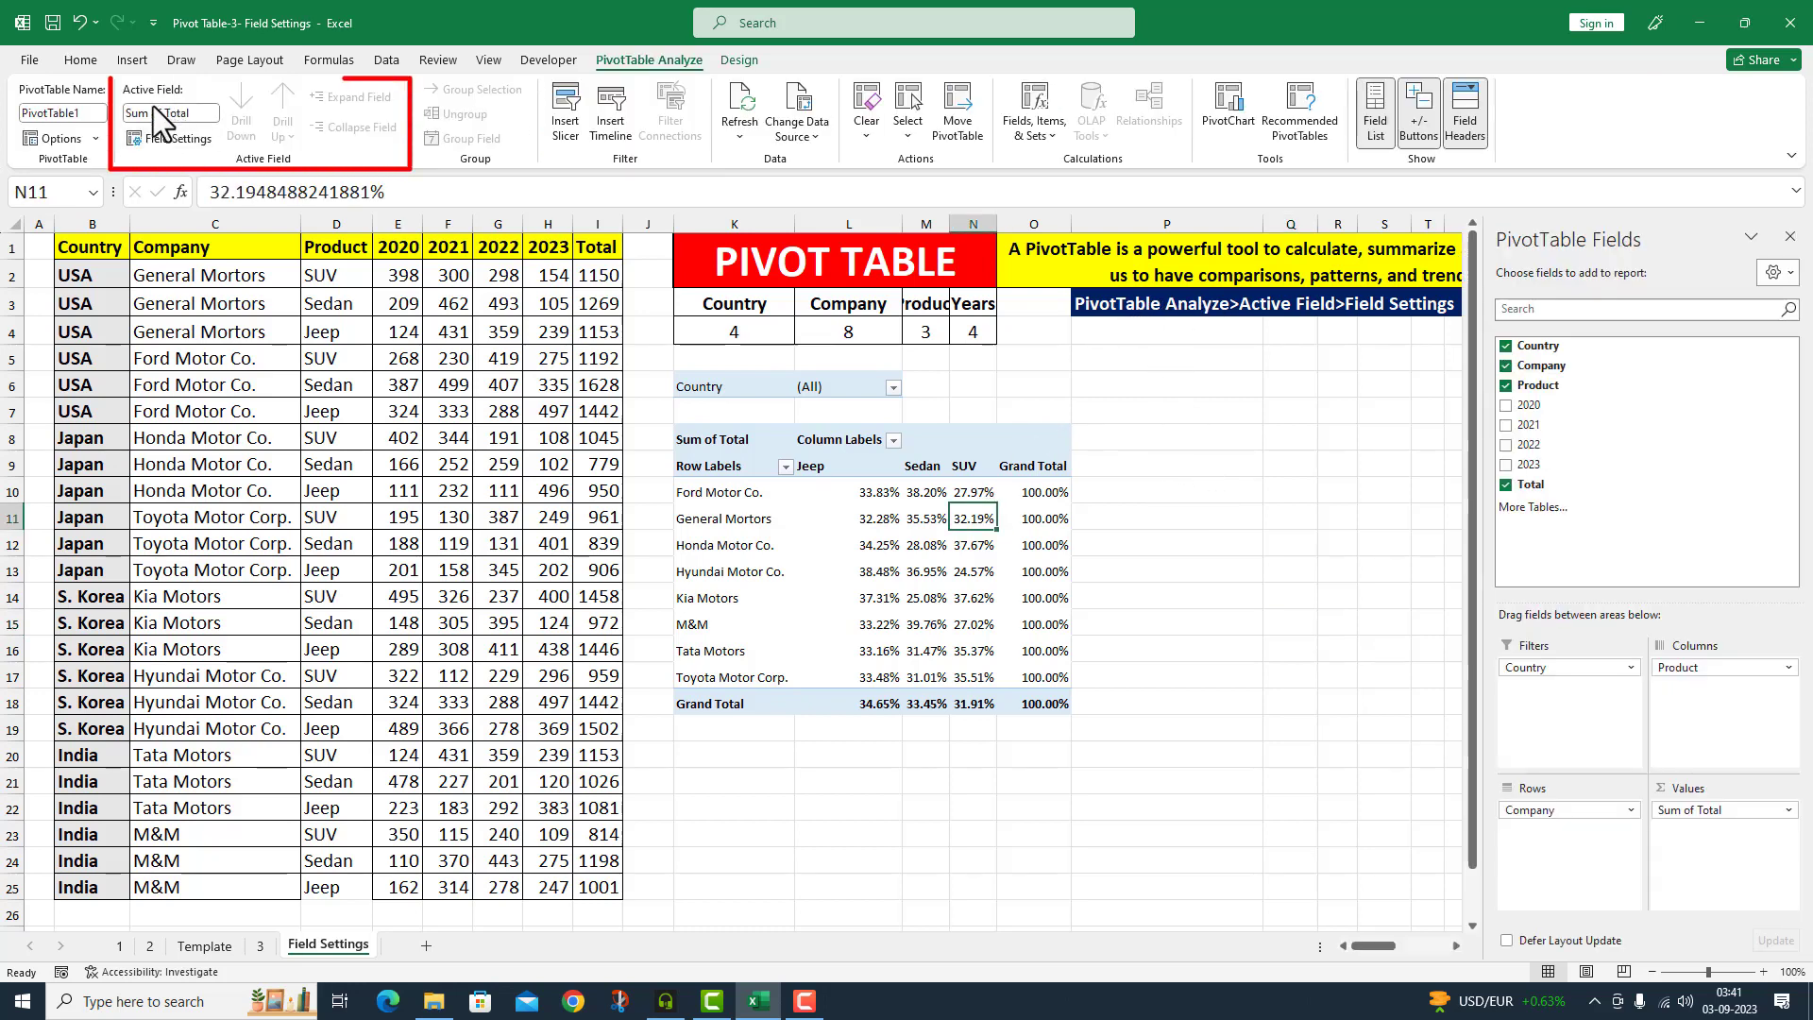